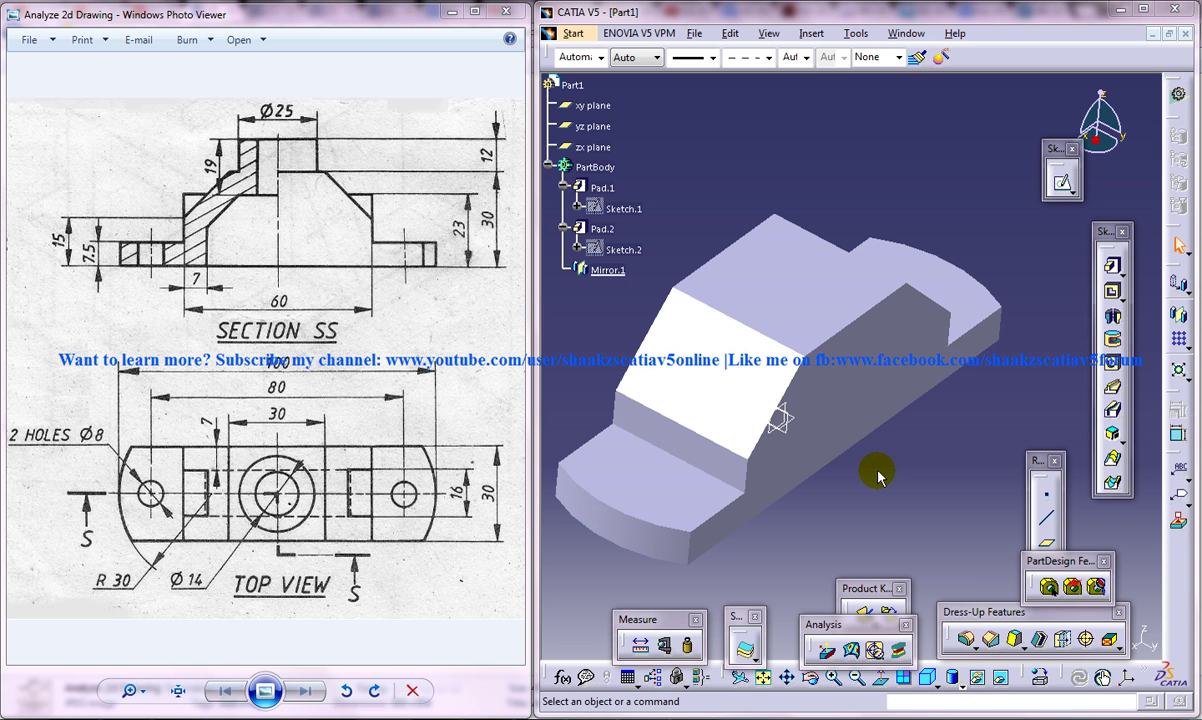
- Open a new sketch on the top face of the raised block
mouse_move(882, 510)
middle_mouse_down()
mouse_move(786, 486)
mouse_move(797, 513)
mouse_move(810, 478)
middle_mouse_up()
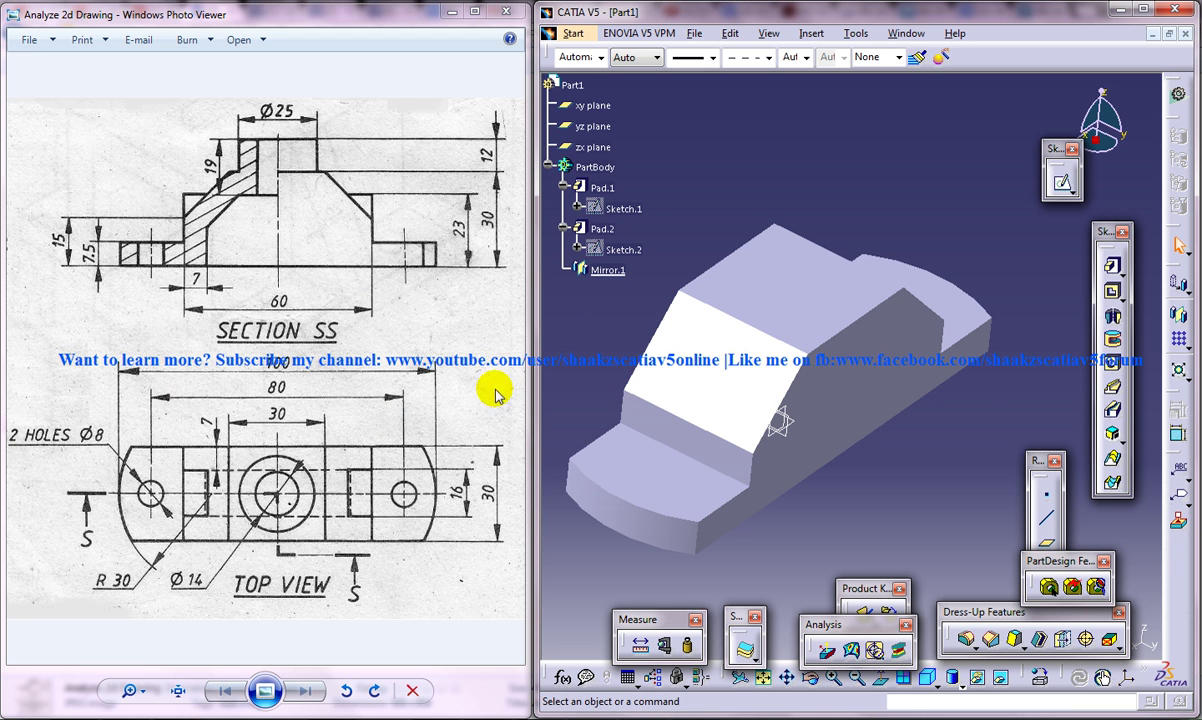
mouse_move(844, 417)
middle_mouse_down()
mouse_move(790, 437)
mouse_move(815, 478)
middle_mouse_up()
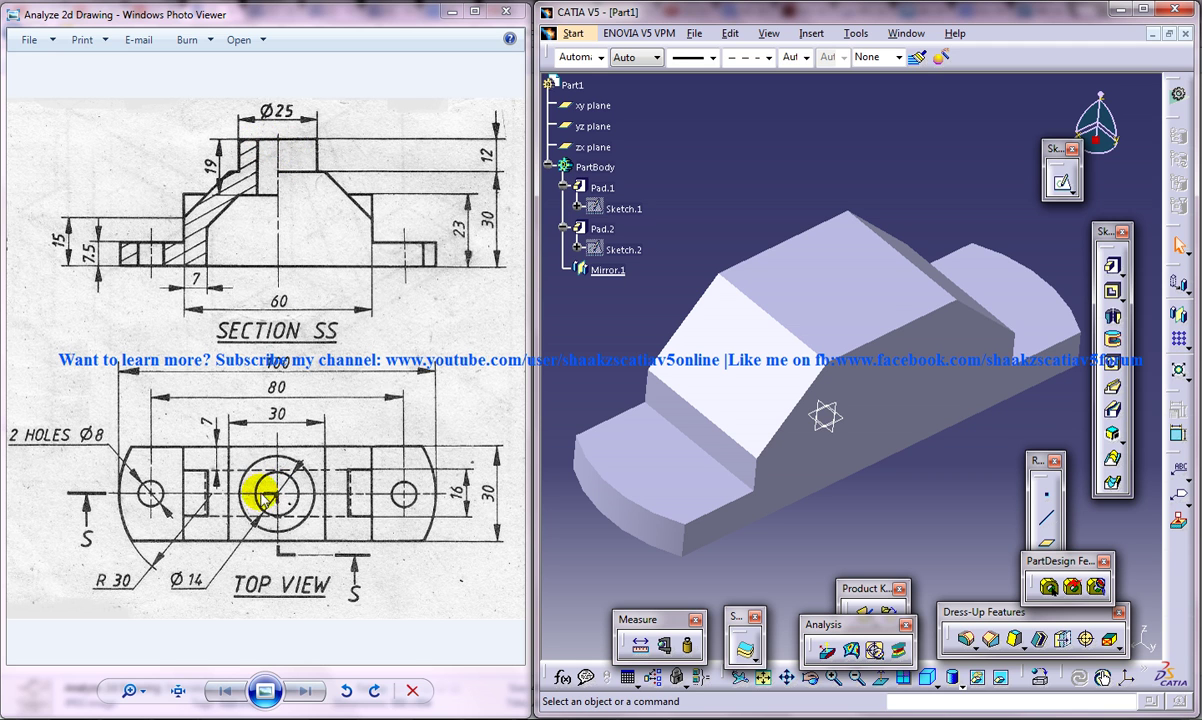
left_click(840, 294)
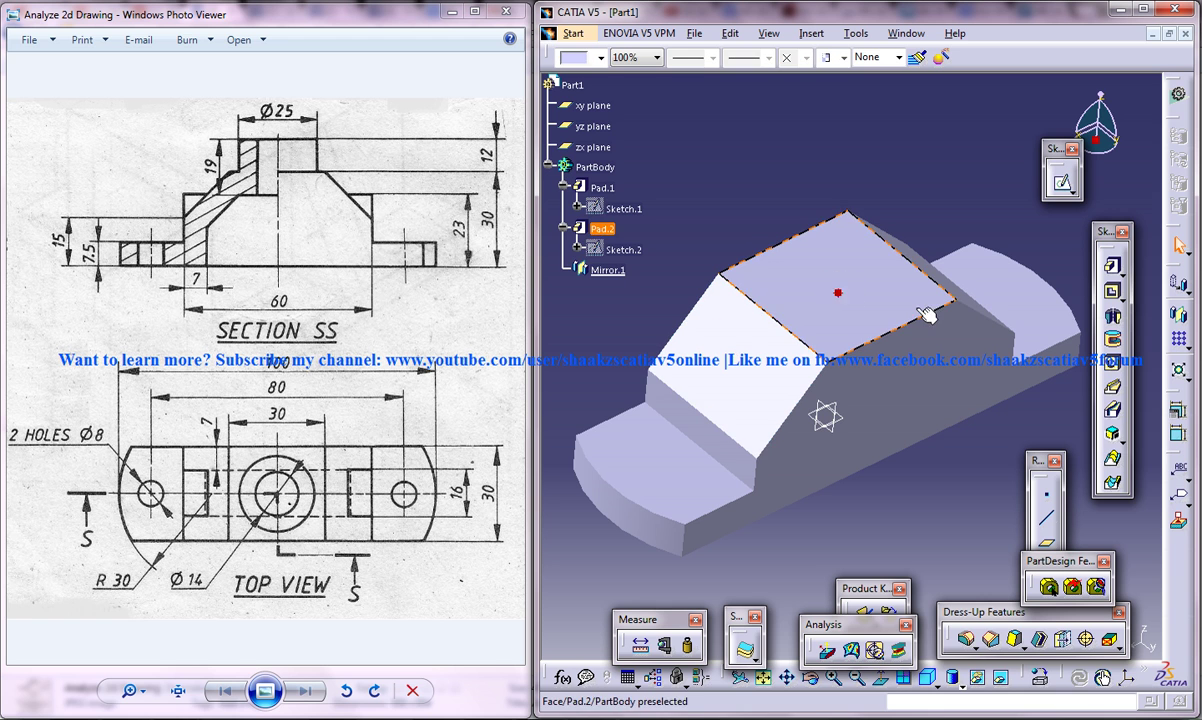
left_click(1062, 182)
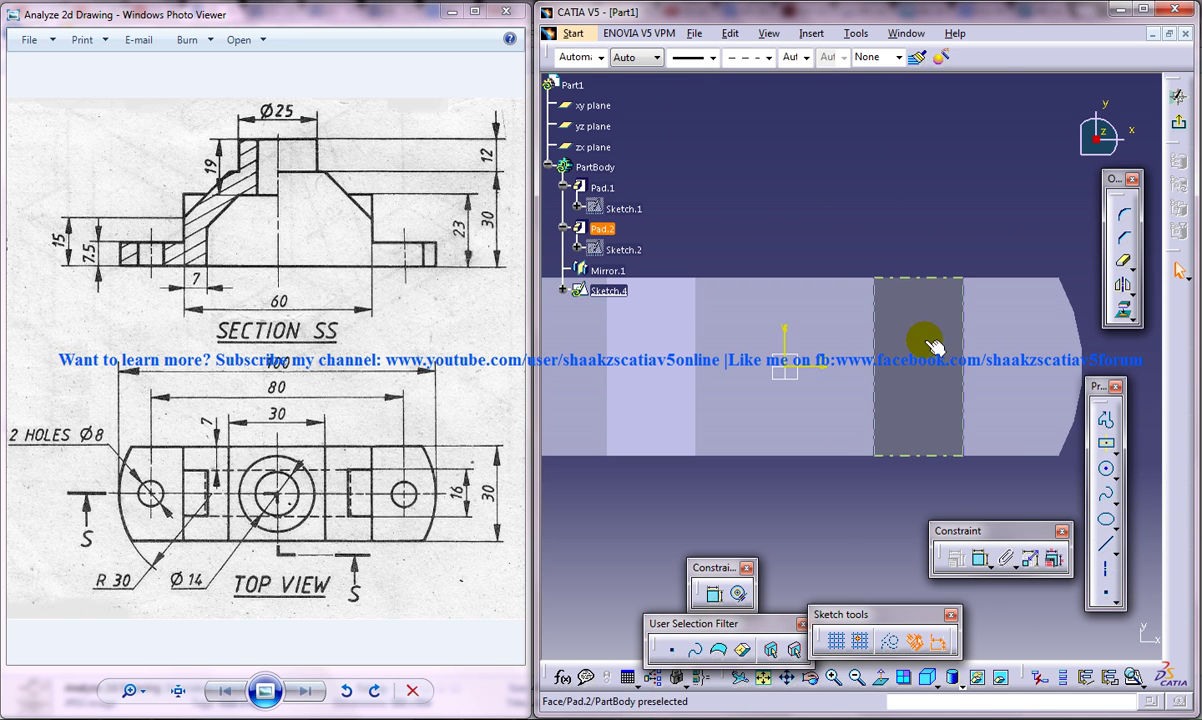
- Draw a circle centred on the origin and constrain its diameter to 25 mm
left_click(1113, 469)
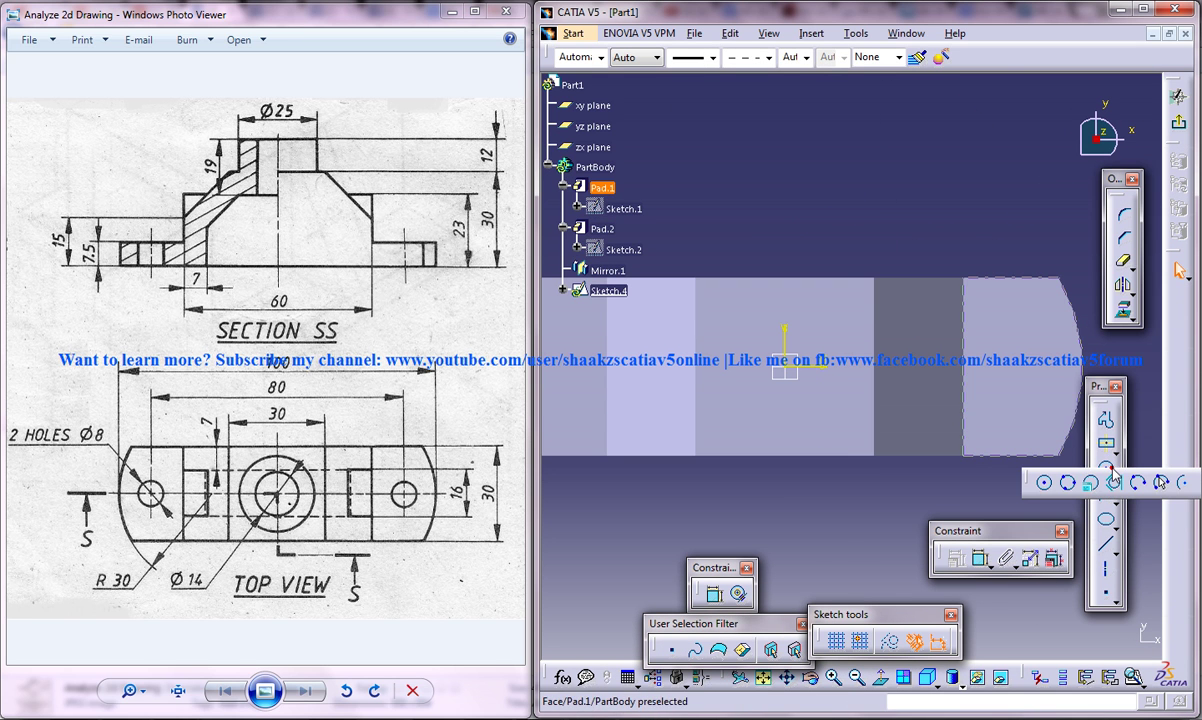
left_click(1044, 483)
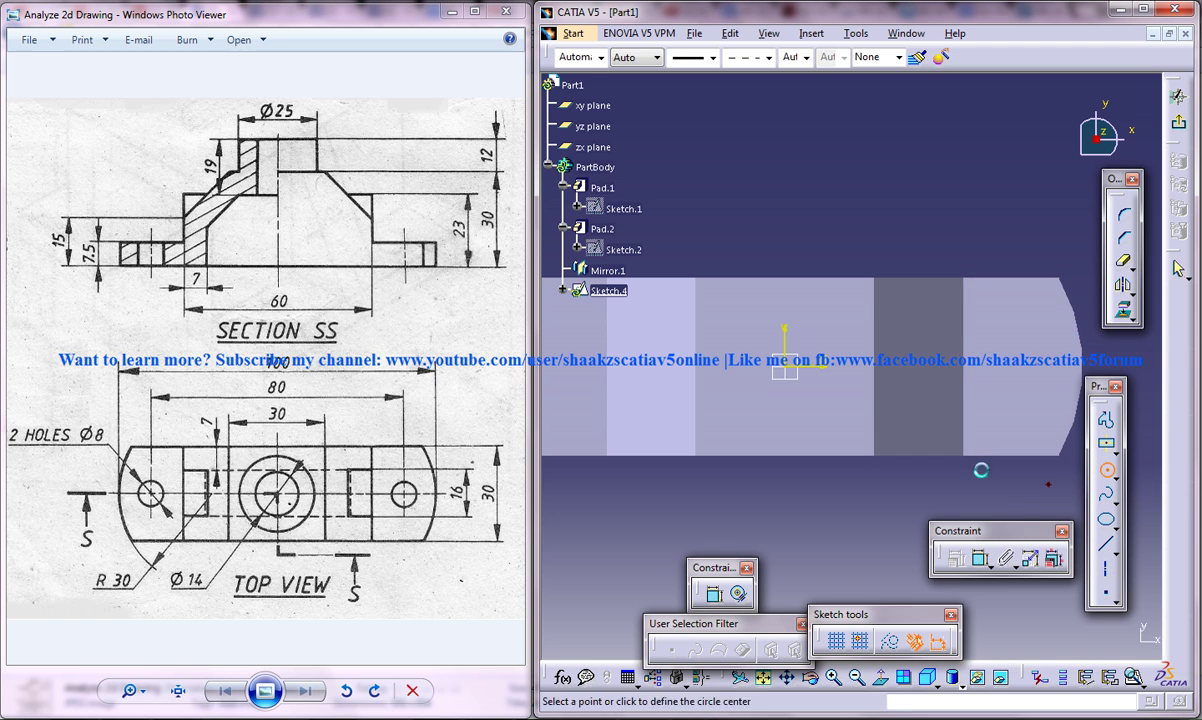
left_click(786, 366)
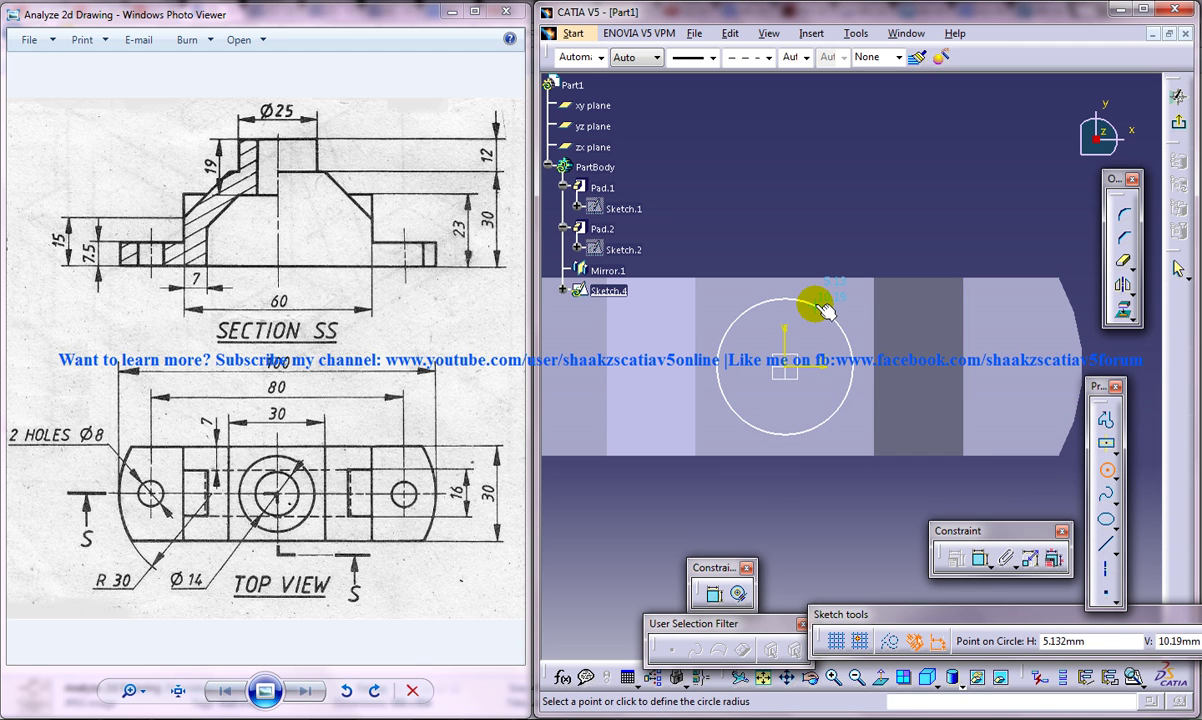
left_click(818, 308)
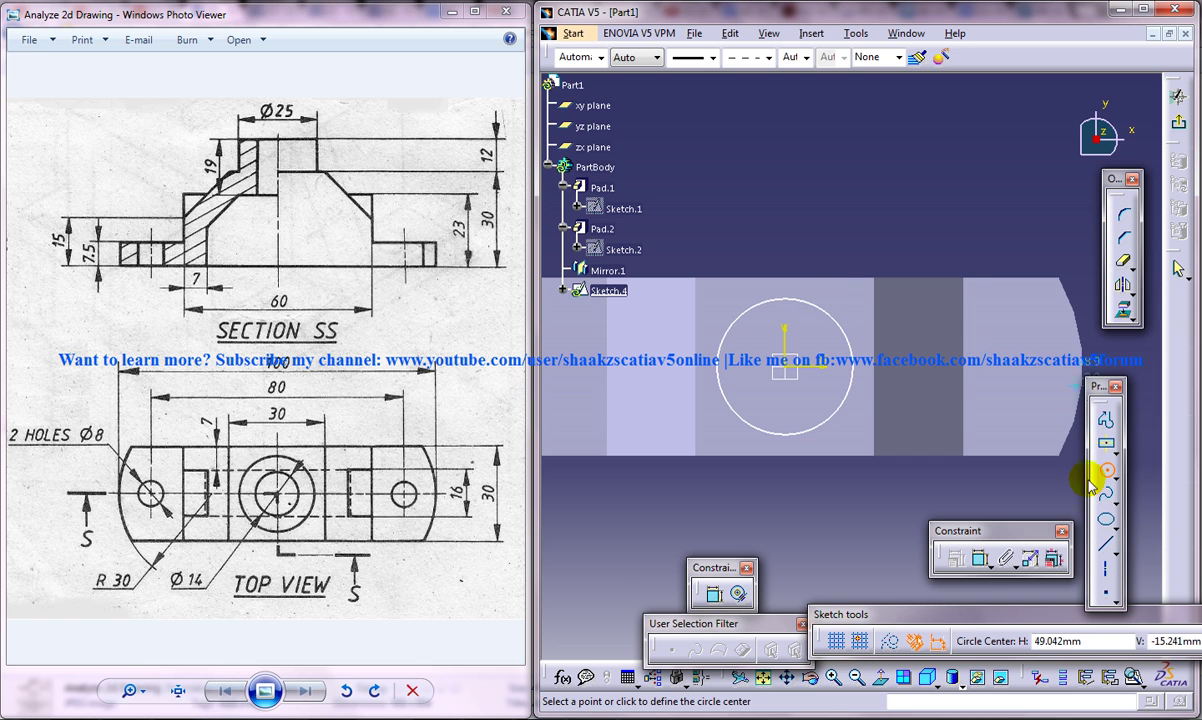
left_click(978, 557)
left_click(812, 302)
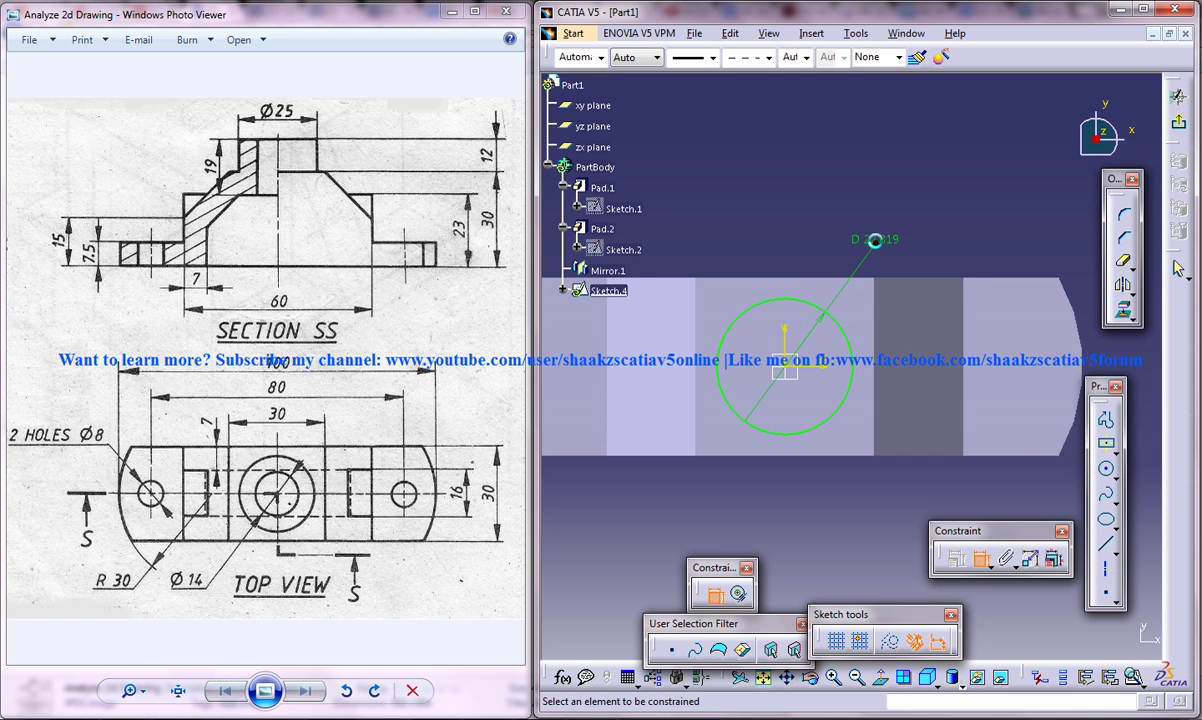
double_click(825, 232)
type("25")
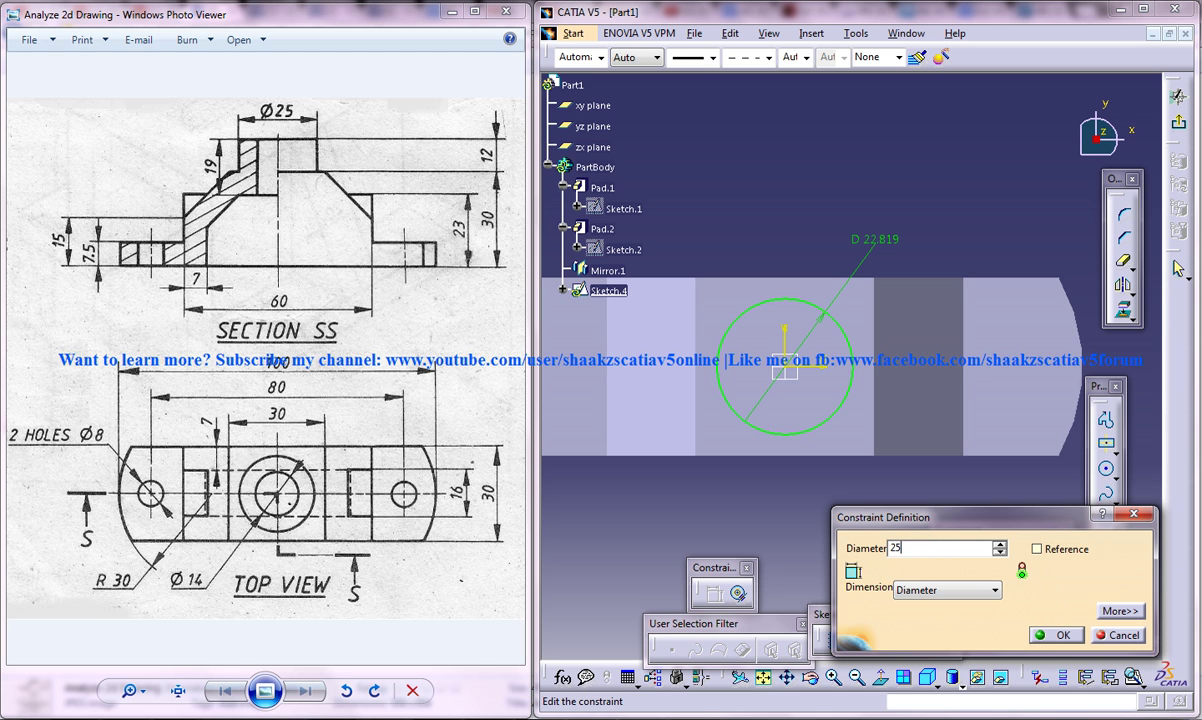
key("Return")
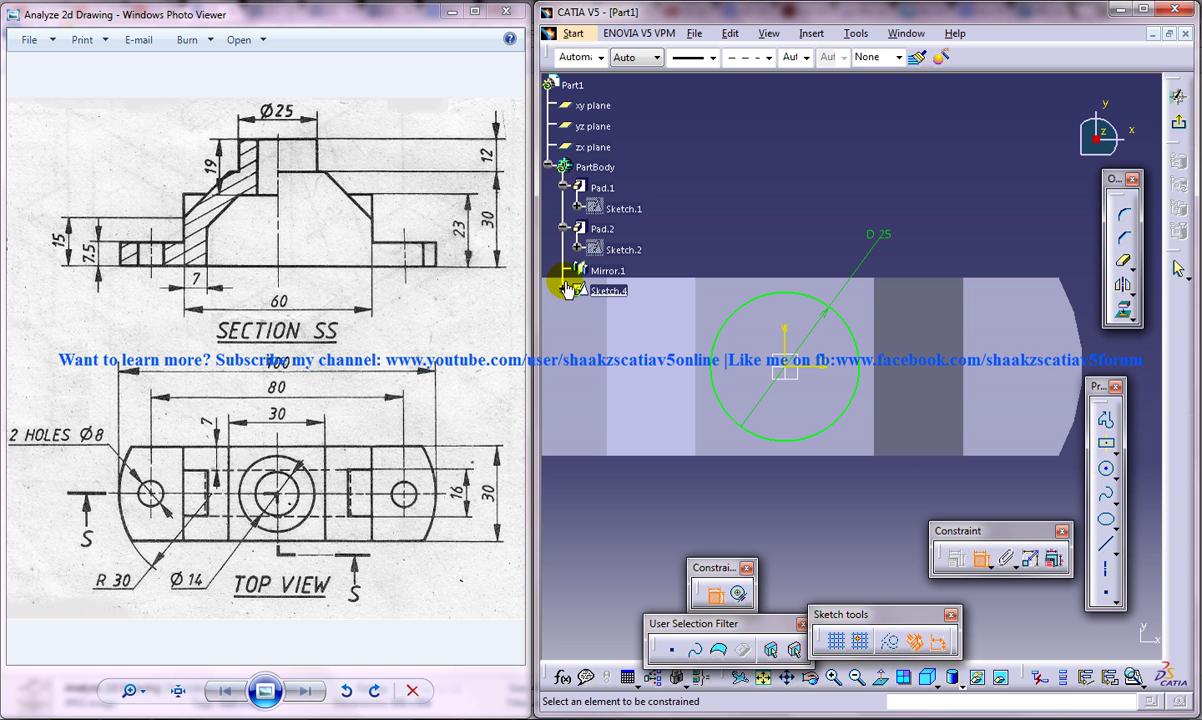
- Pad the Ø25 circle sketch 12 mm to form the cylindrical boss
left_click(1177, 121)
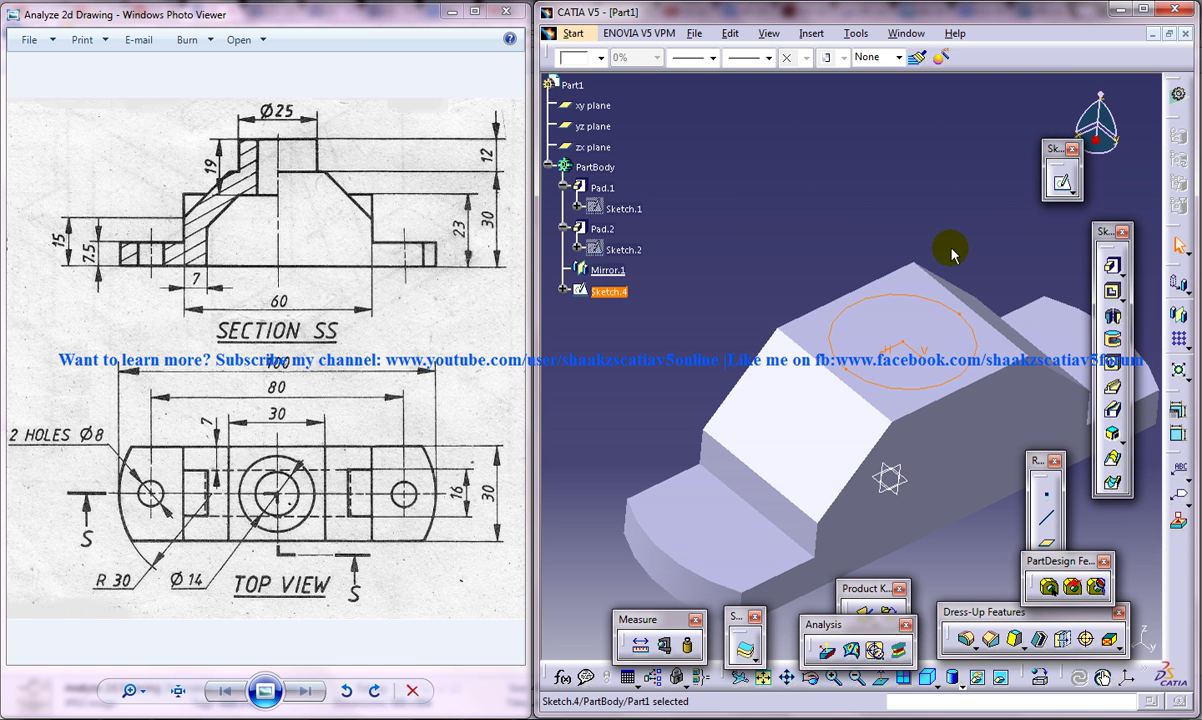
left_click(1111, 266)
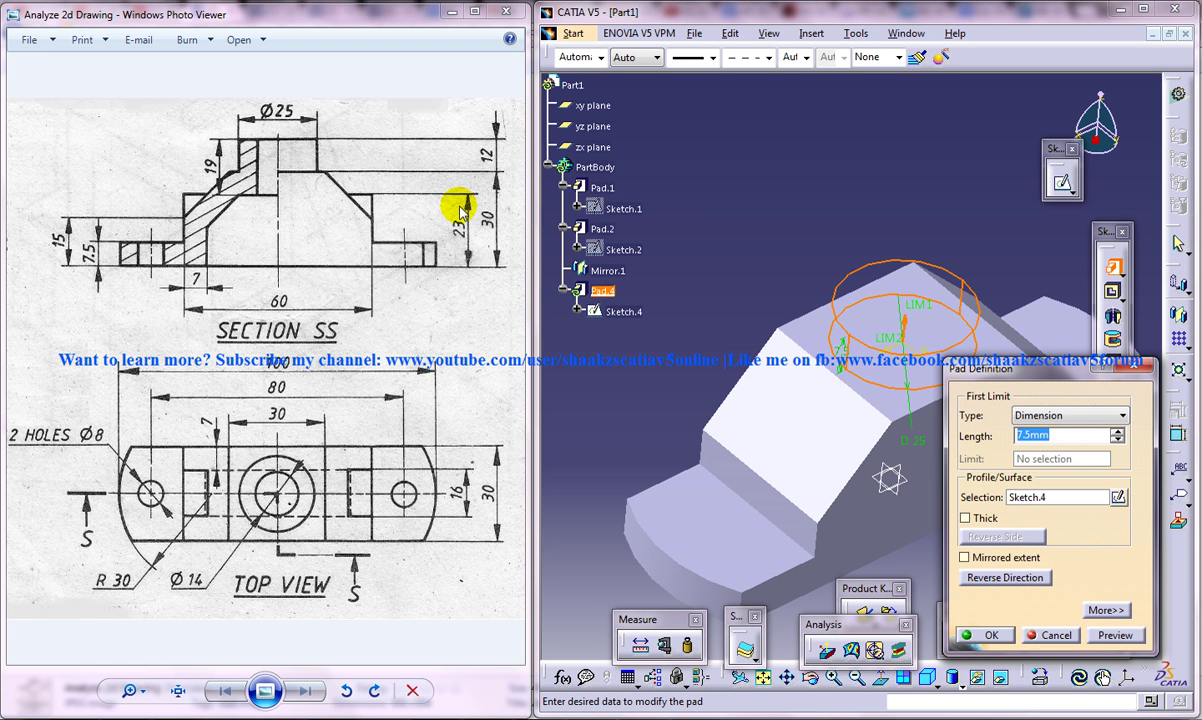
key("Return")
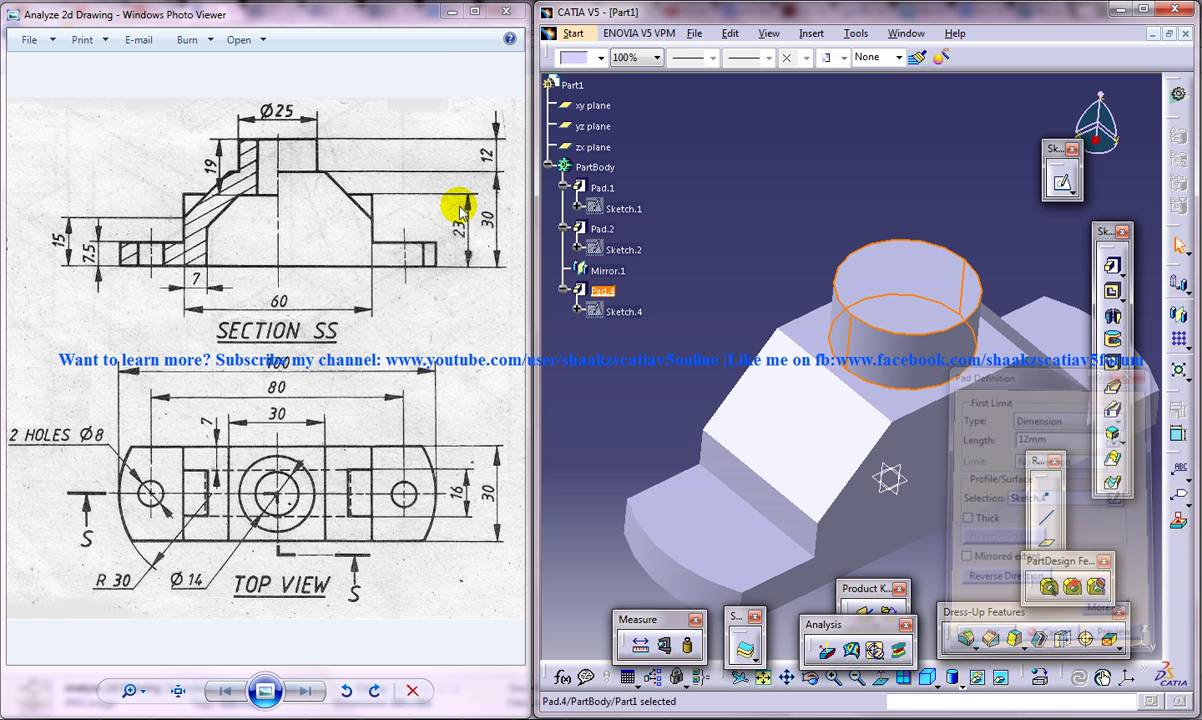
mouse_move(870, 408)
middle_mouse_down()
mouse_move(815, 432)
mouse_move(812, 410)
middle_mouse_up()
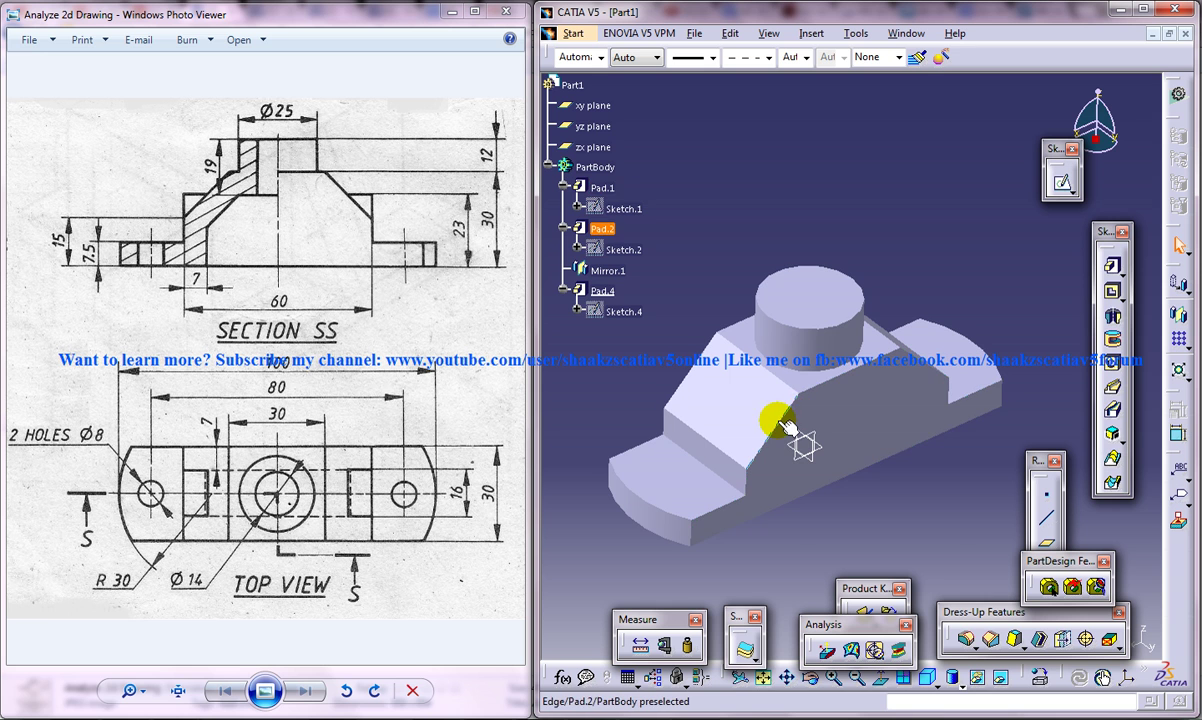
mouse_move(740, 350)
middle_mouse_down()
mouse_move(768, 355)
mouse_move(716, 330)
middle_mouse_up()
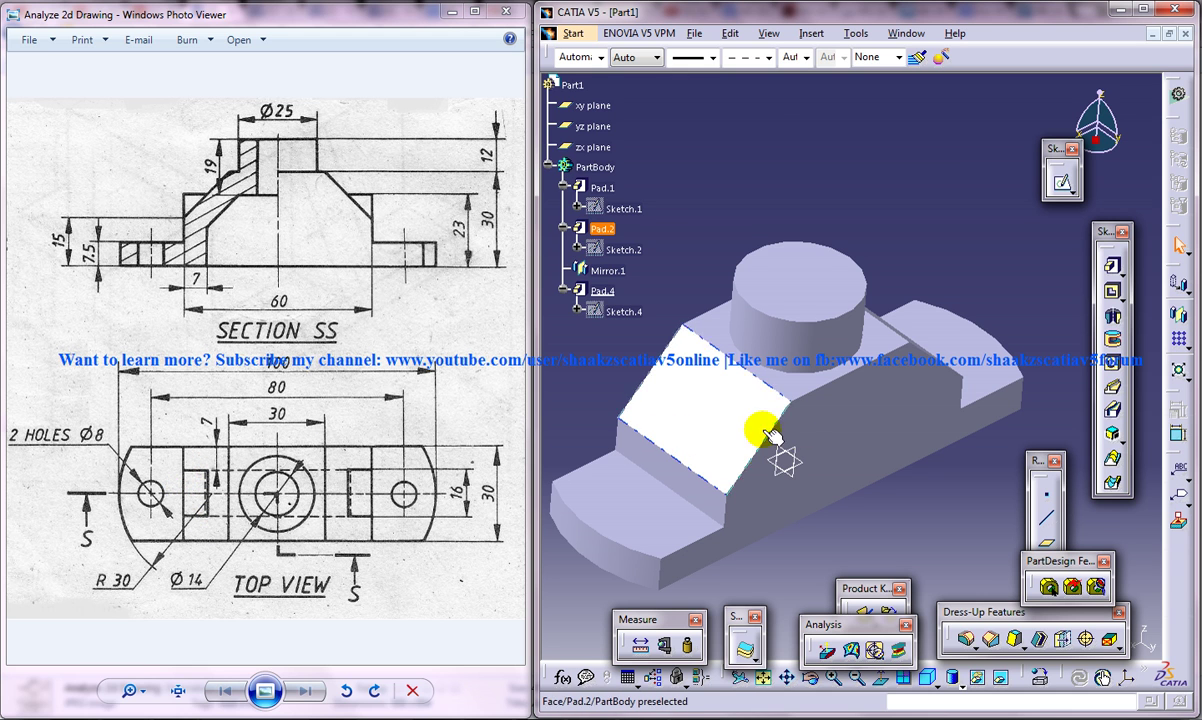
mouse_move(764, 420)
middle_mouse_down()
mouse_move(804, 424)
mouse_move(797, 459)
middle_mouse_up()
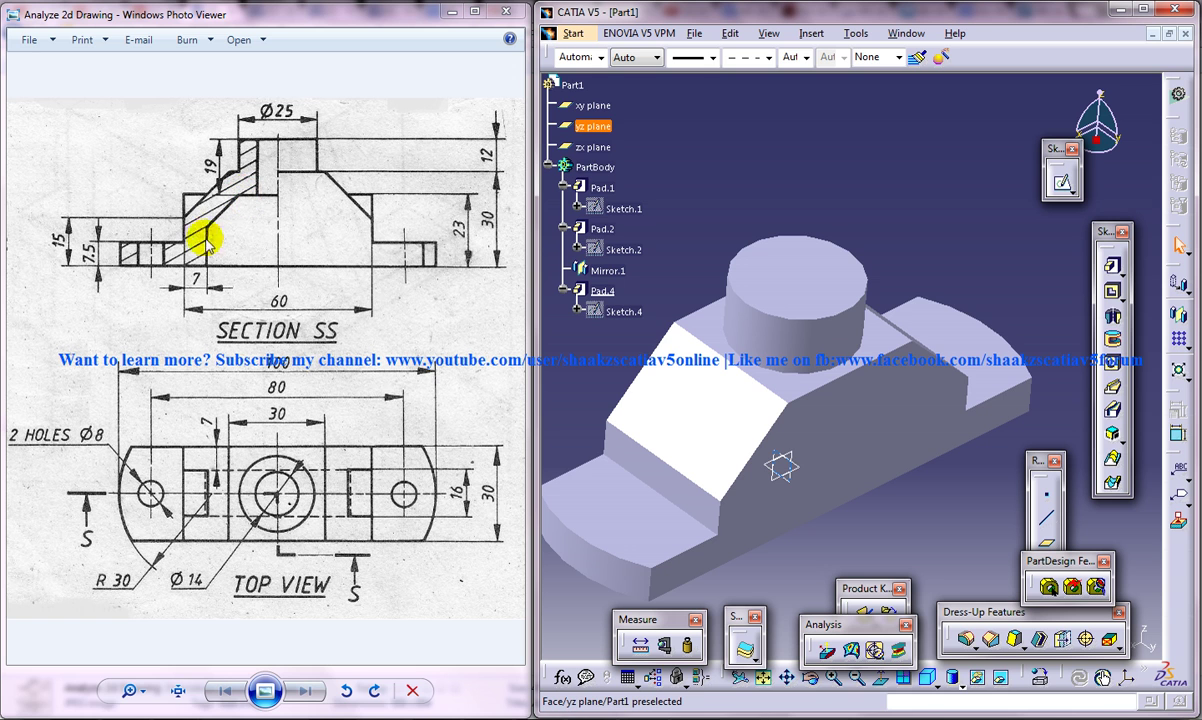
- Sketch a closed five-point profile on the zx plane with a slanted upper-left edge
left_click(783, 458)
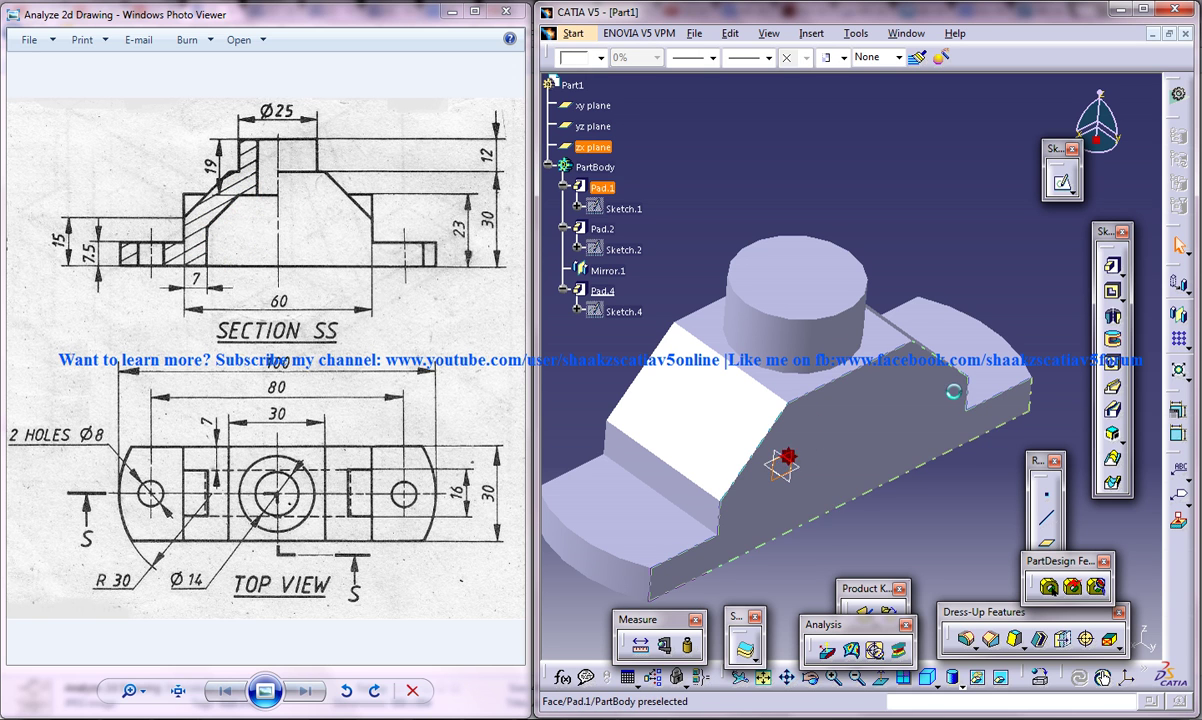
left_click(1060, 187)
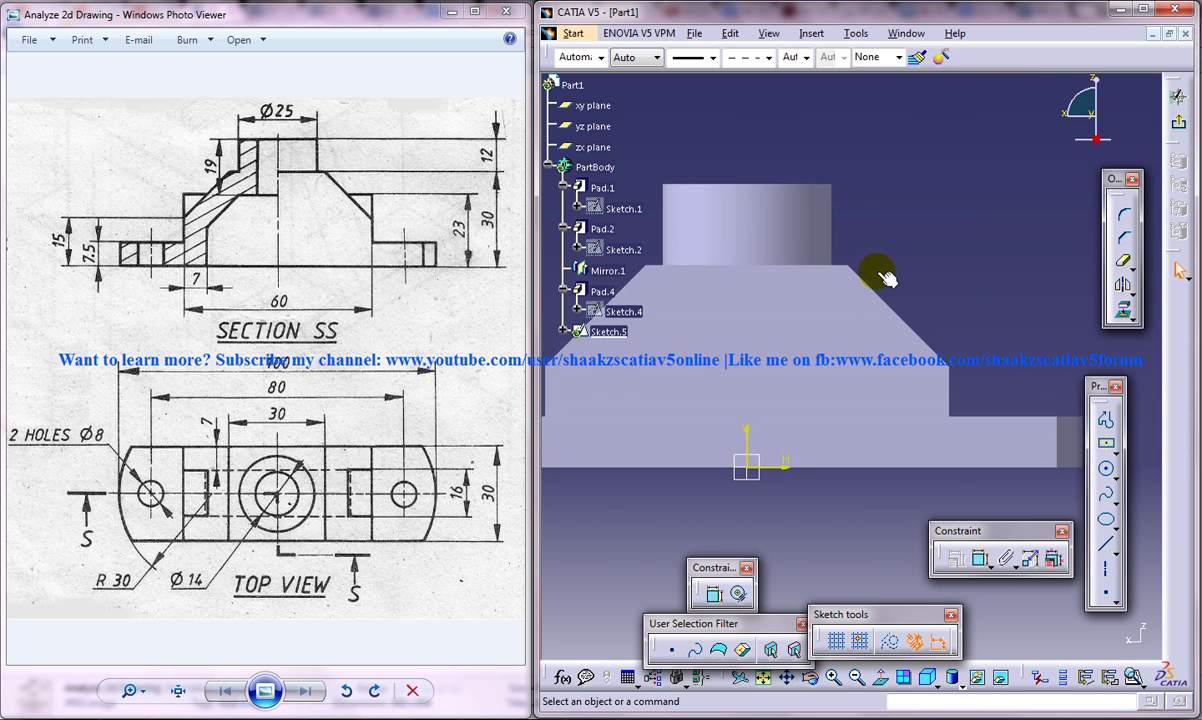
left_click(1097, 420)
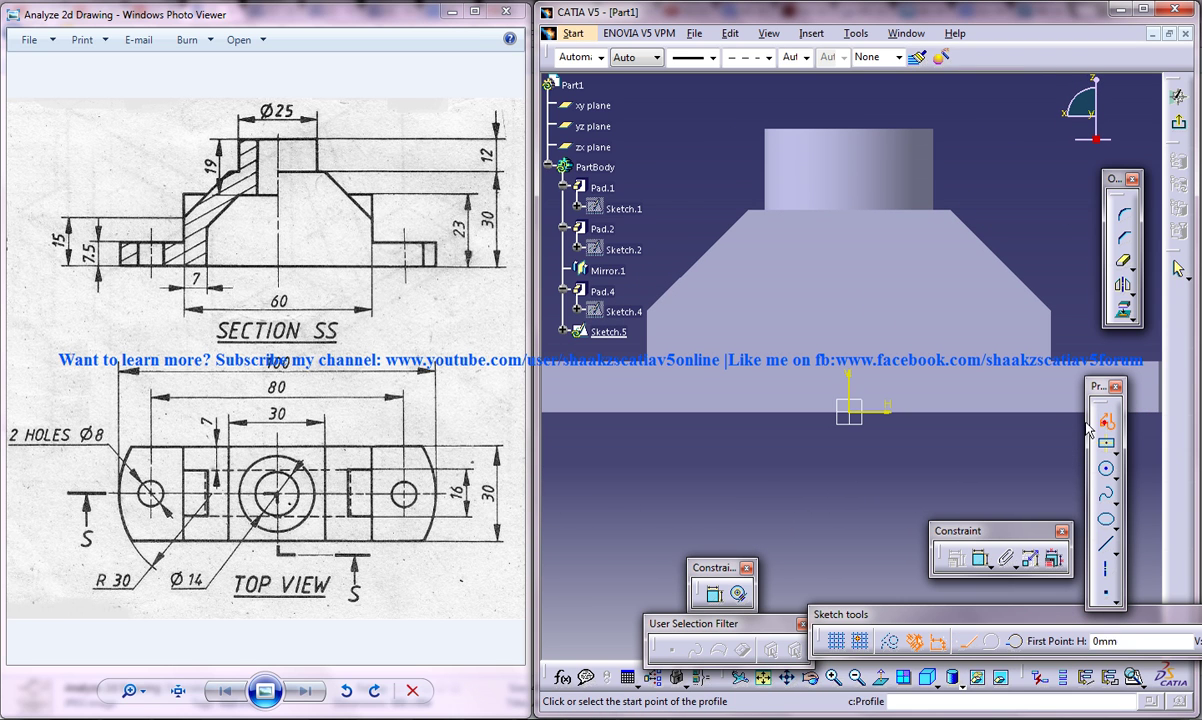
left_click(697, 435)
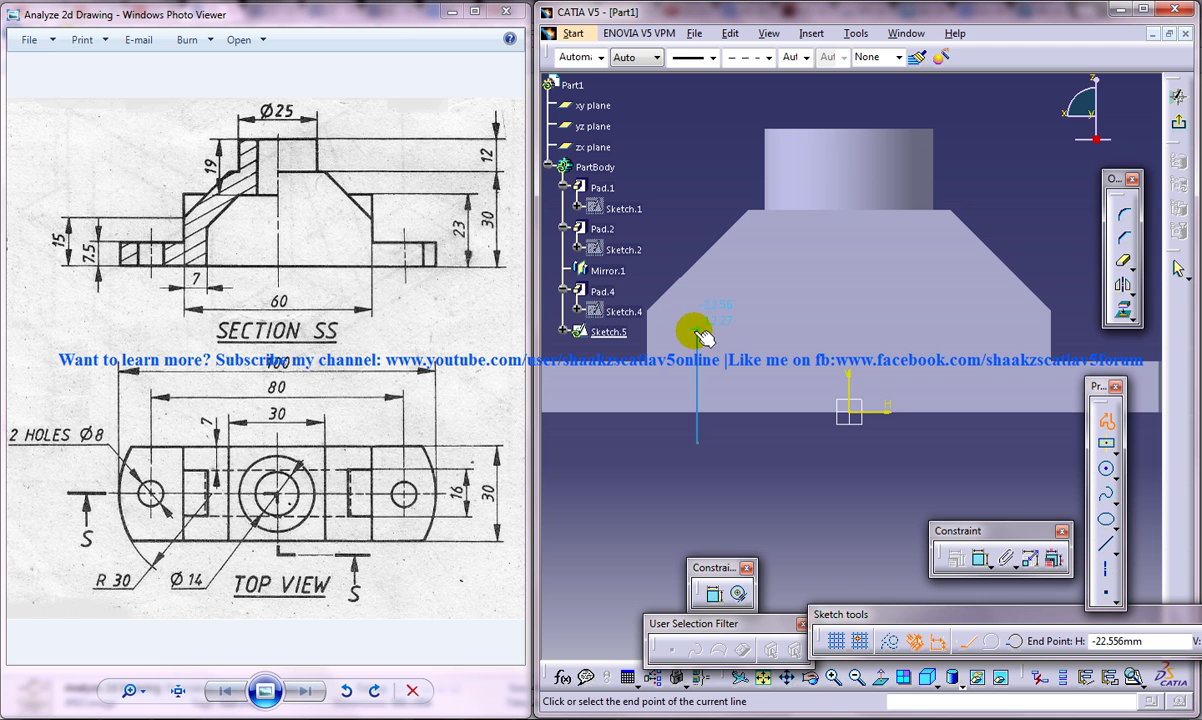
left_click(769, 262)
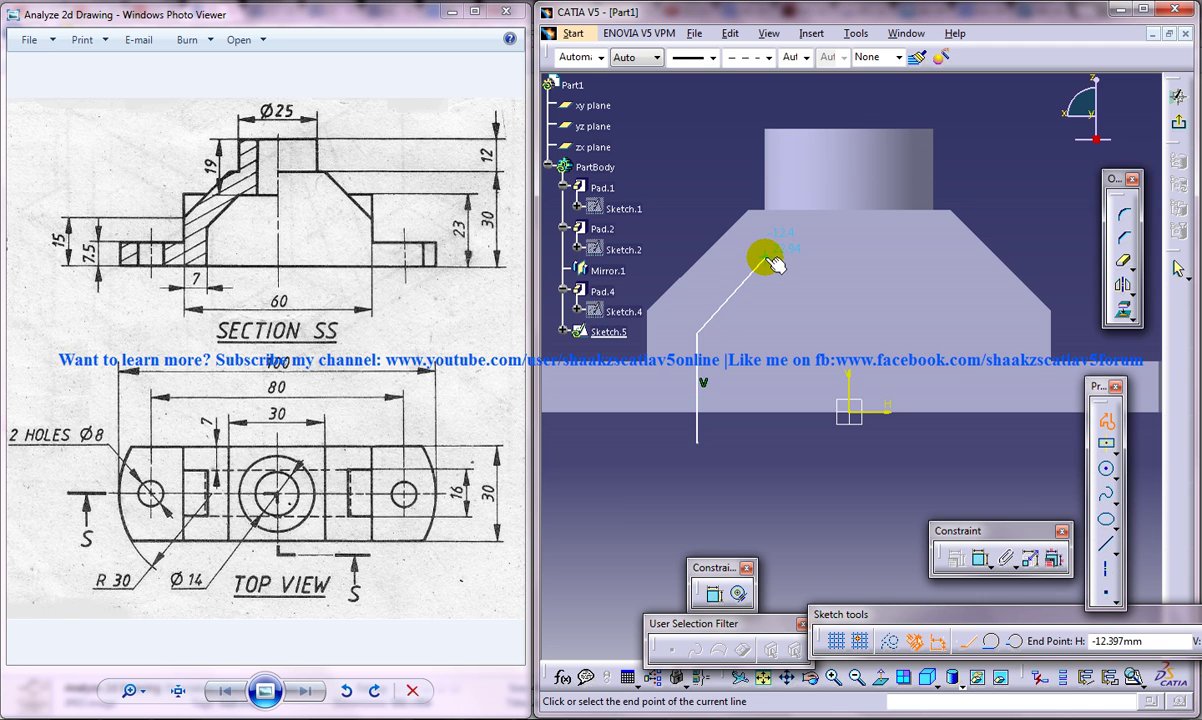
left_click(849, 258)
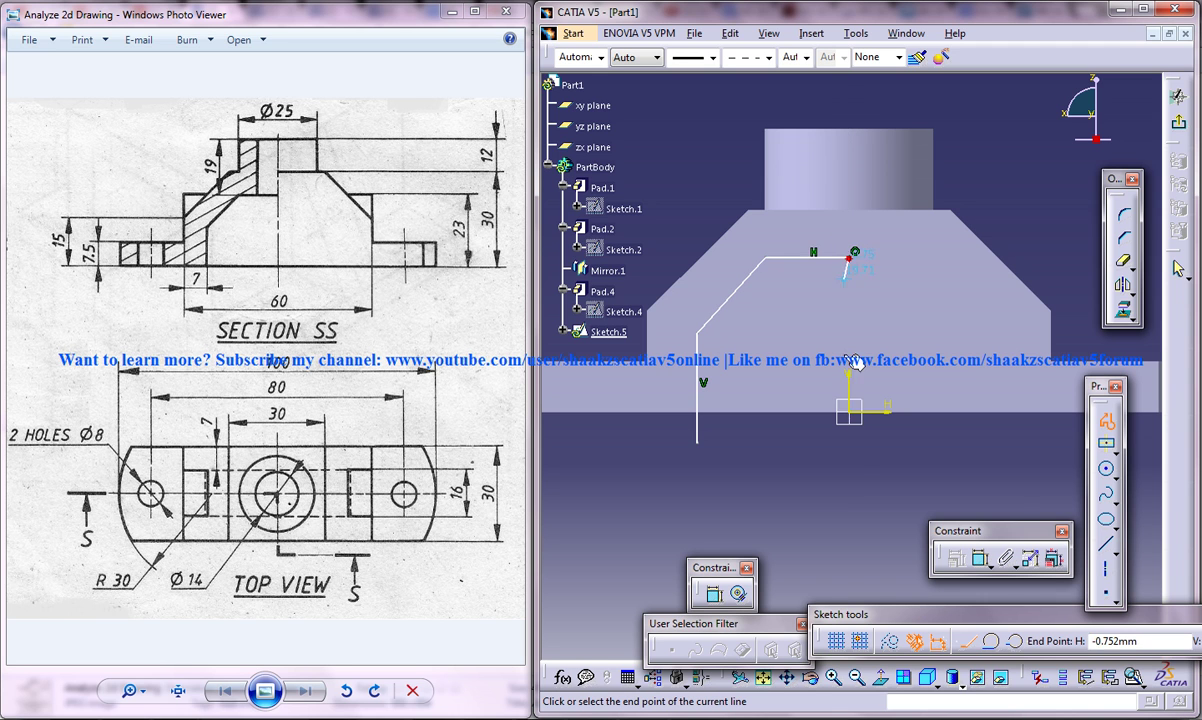
left_click(849, 443)
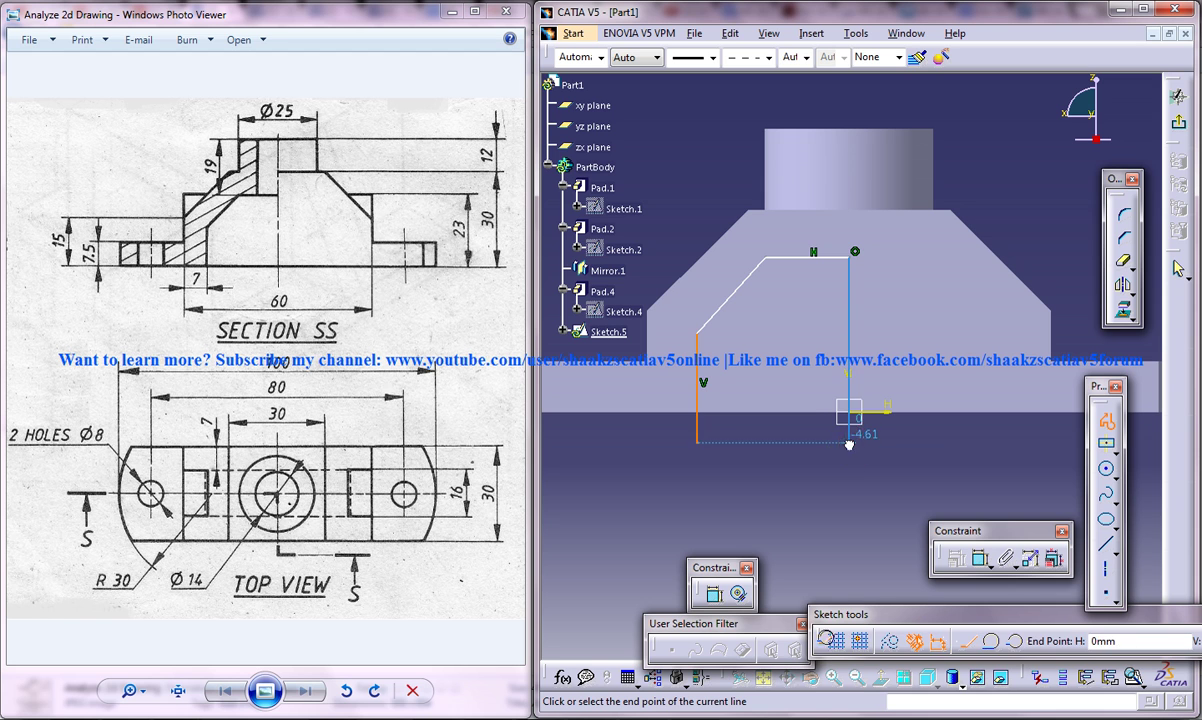
left_click(697, 443)
- Make the profile's slanted edge parallel to the sloped face
left_click(713, 592)
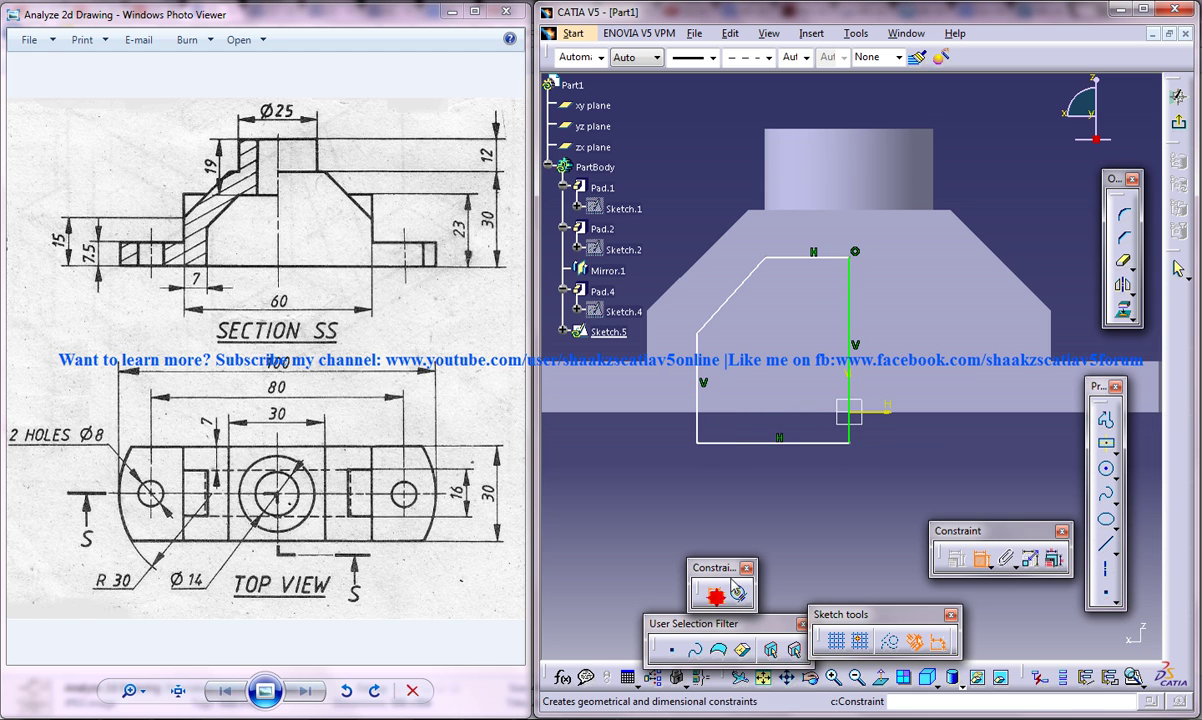
left_click(711, 287)
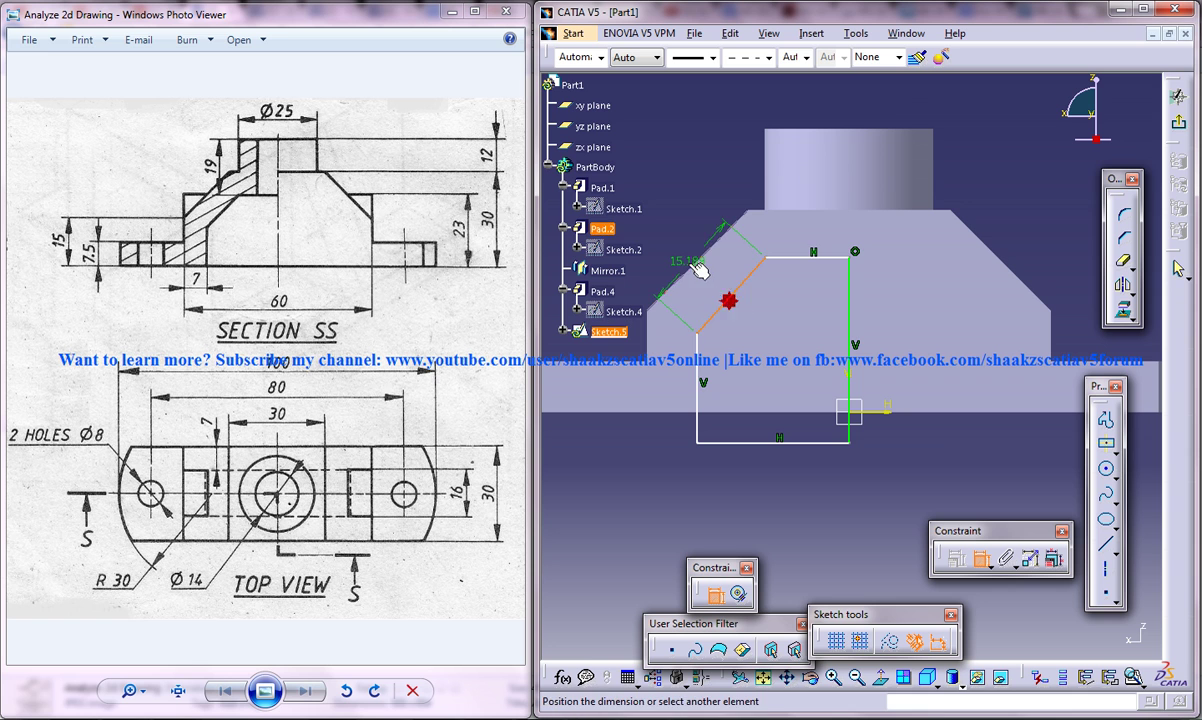
right_click(671, 240)
left_click(712, 308)
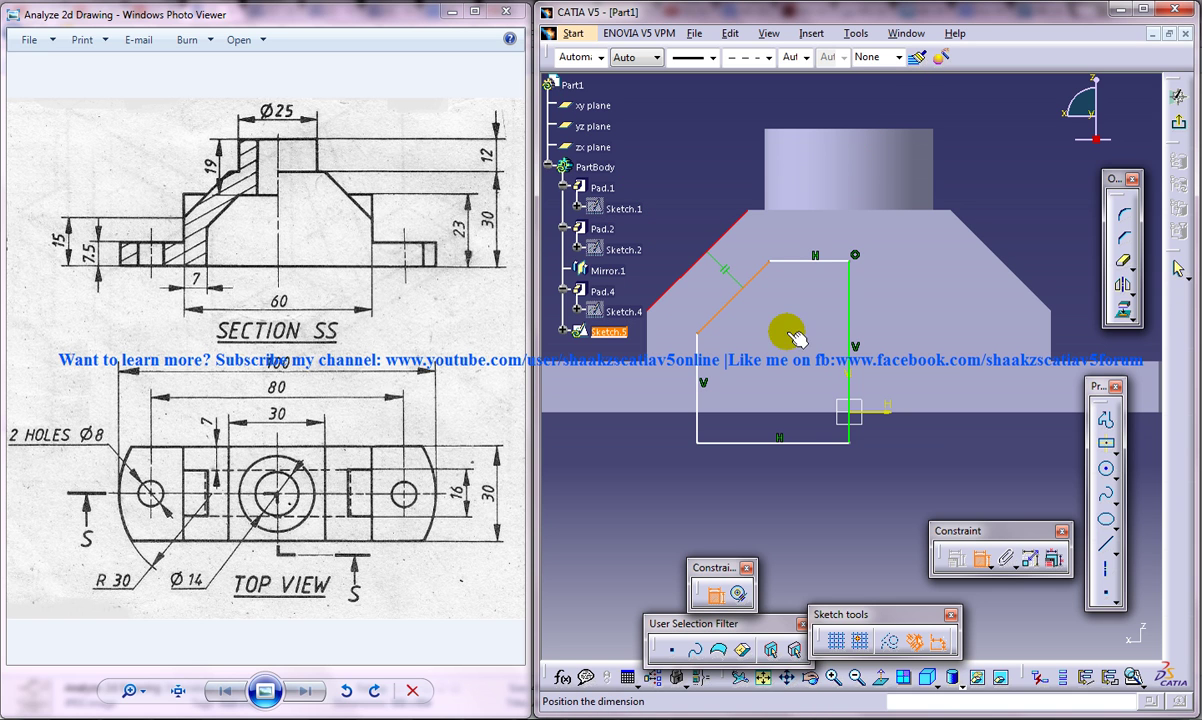
left_click(711, 281)
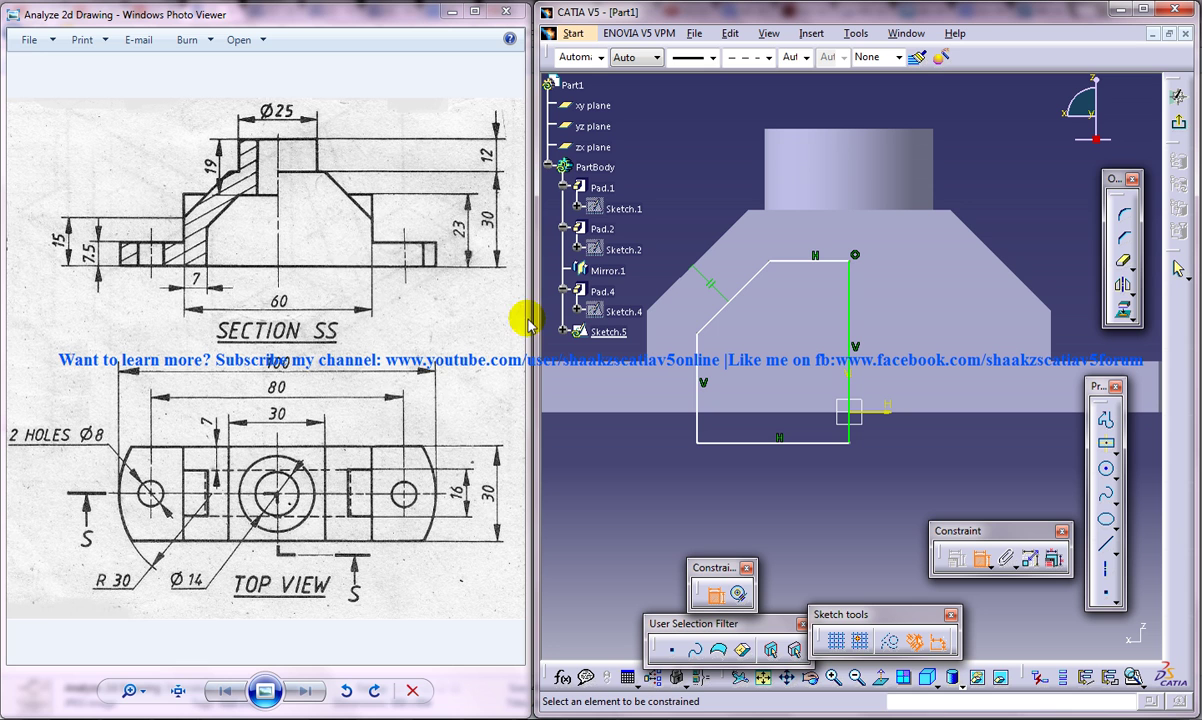
- Dimension the profile's width to 7 mm
left_click(698, 368)
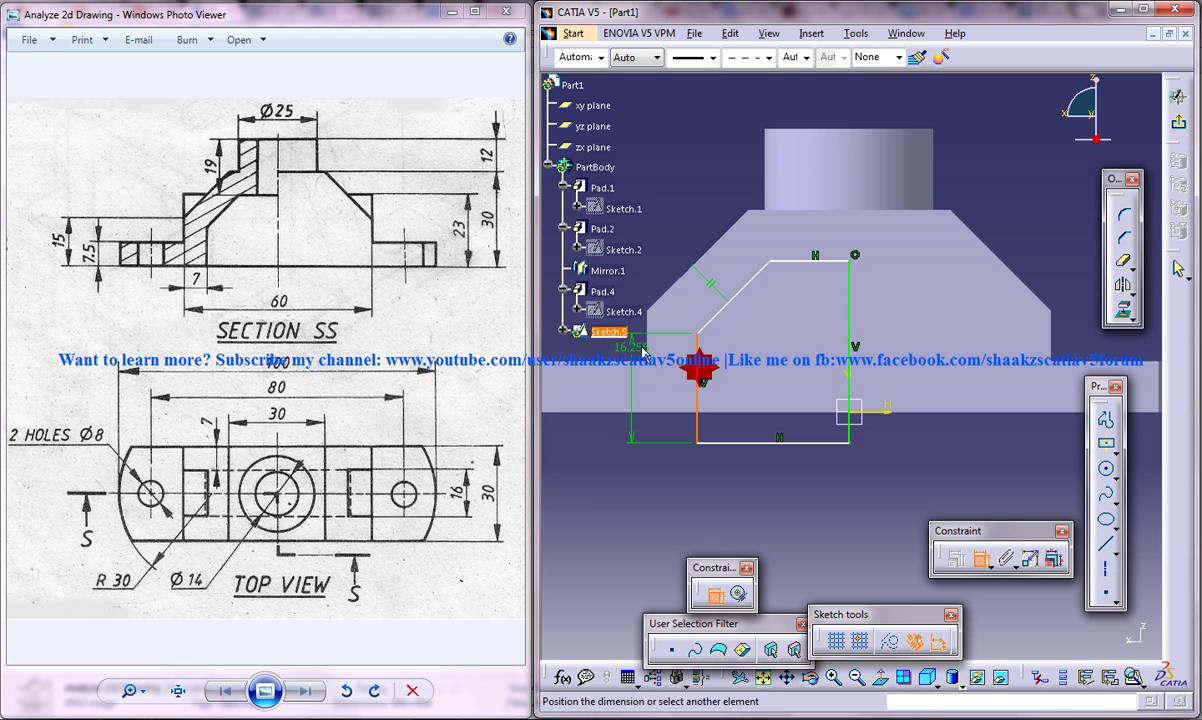
left_click(655, 477)
double_click(658, 478)
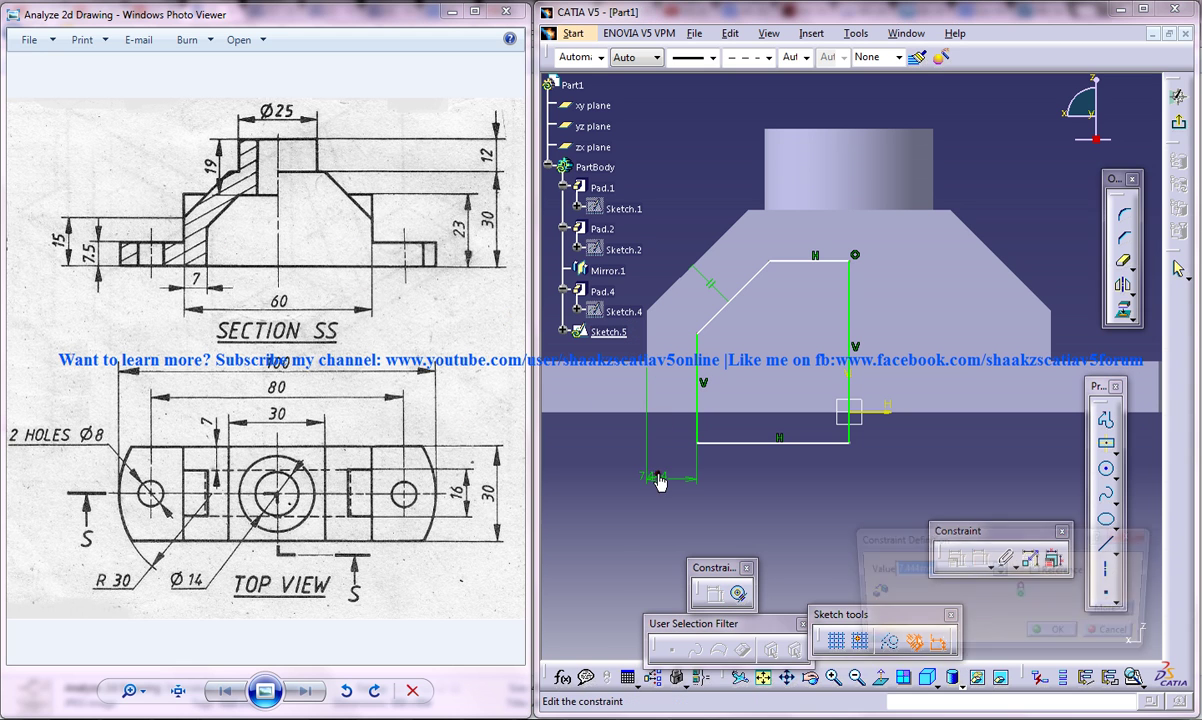
type("5")
key("Return")
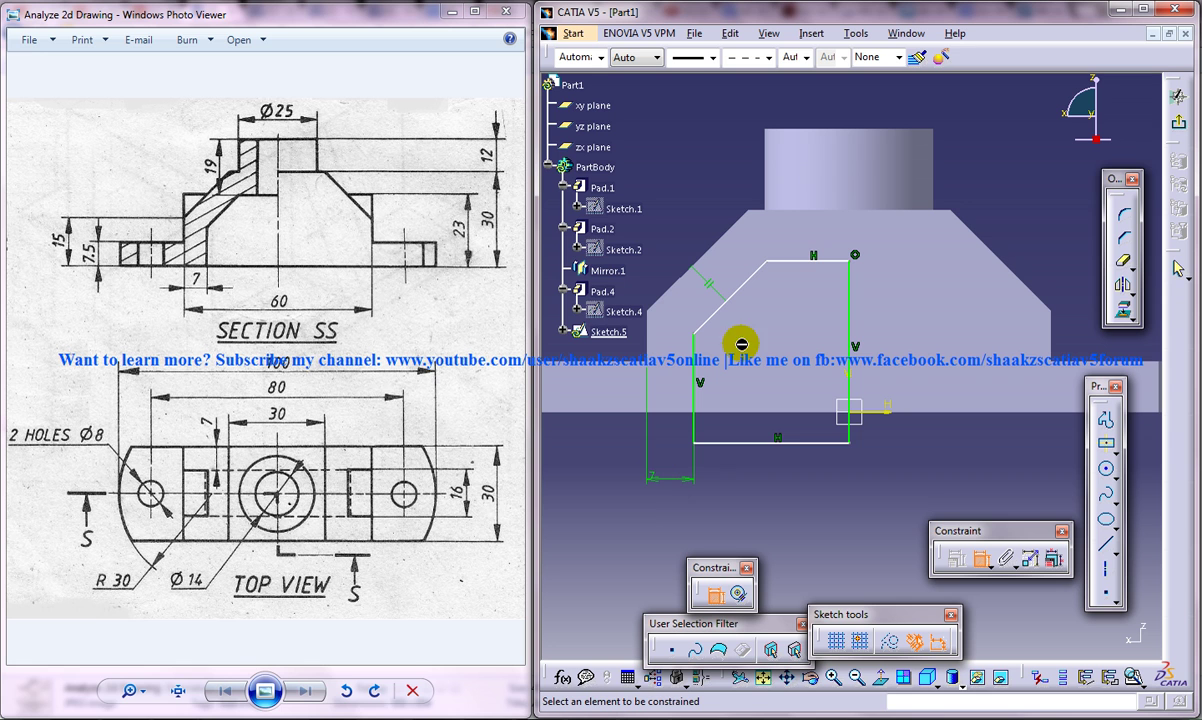
- Make the profile's bottom line coincident with the horizontal axis
left_click(765, 450)
left_click(757, 410)
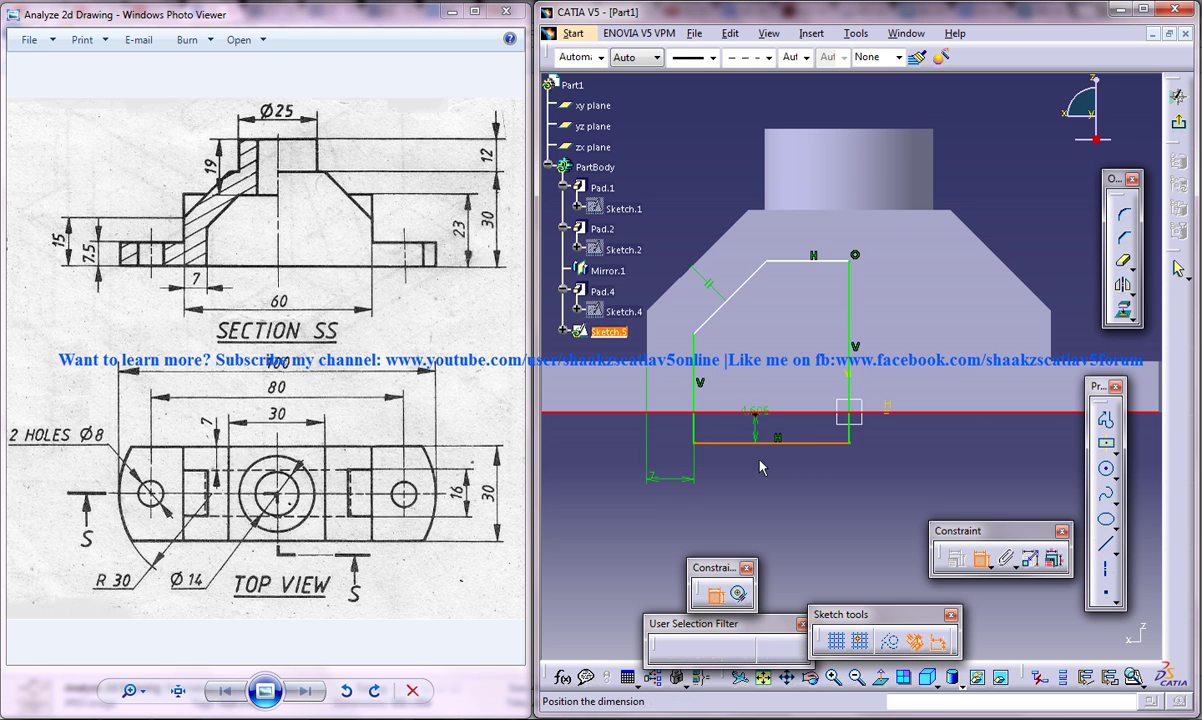
right_click(760, 465)
left_click(809, 600)
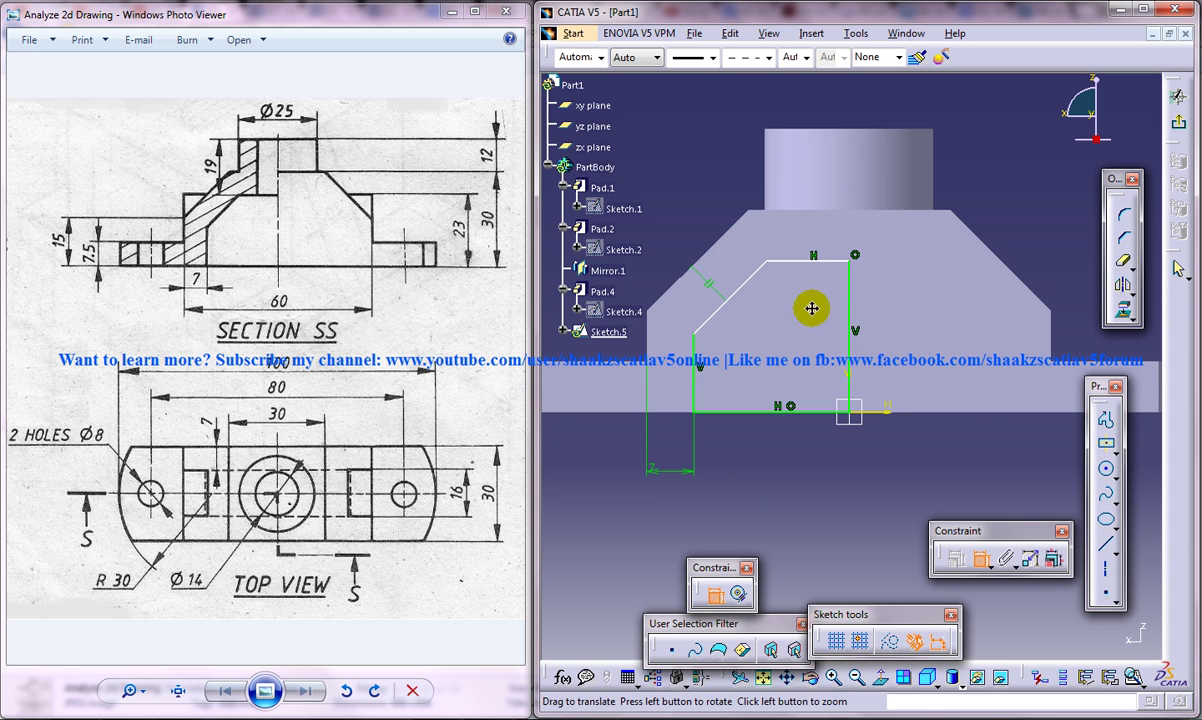
- Dimension the top profile line 19 mm below the boss's top edge
middle_click_drag(799, 278, 793, 341)
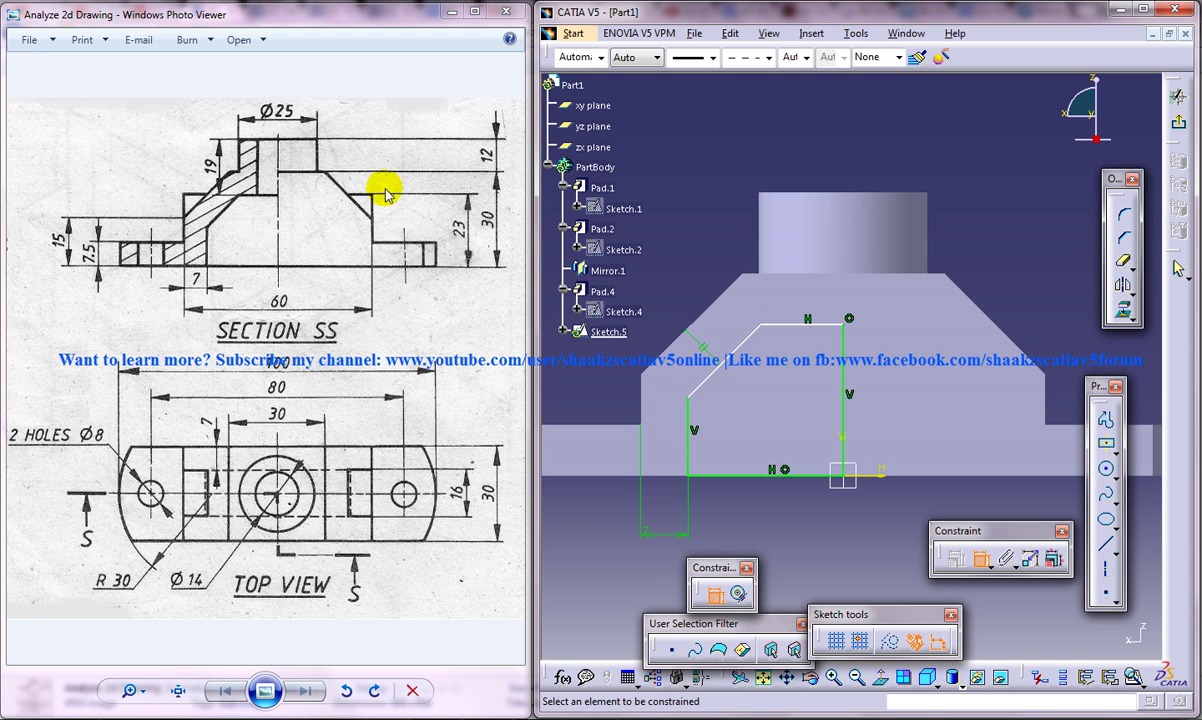
left_click(776, 321)
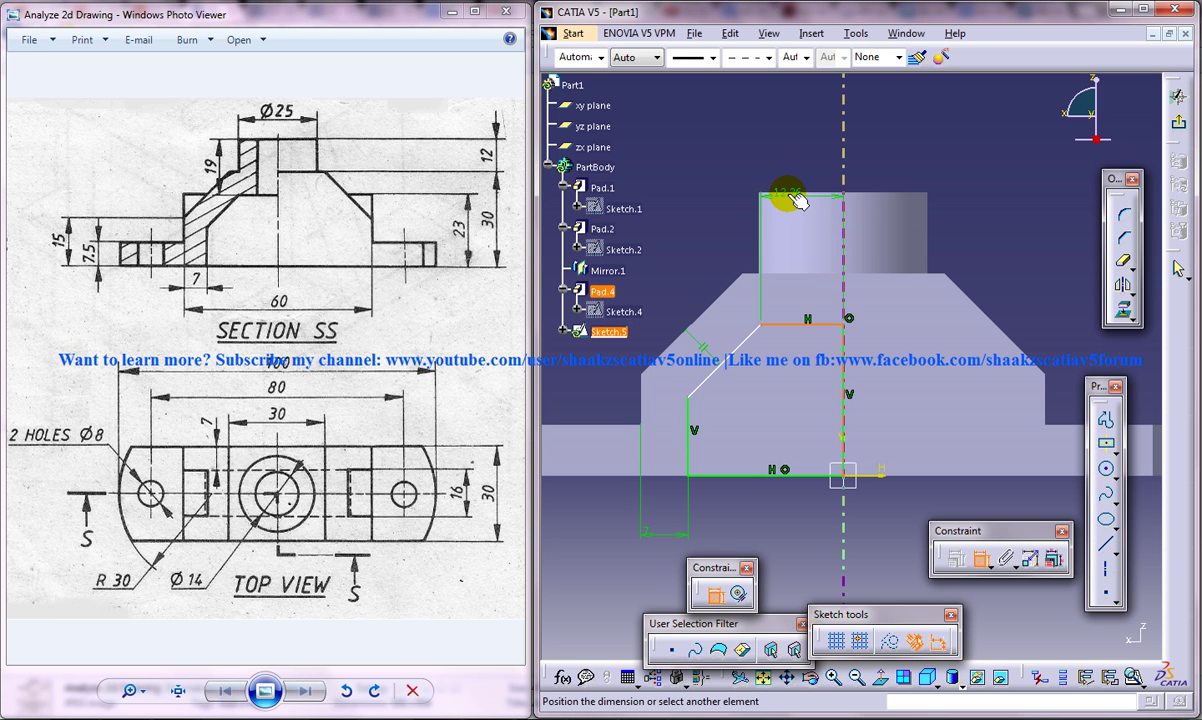
left_click(788, 194)
double_click(714, 206)
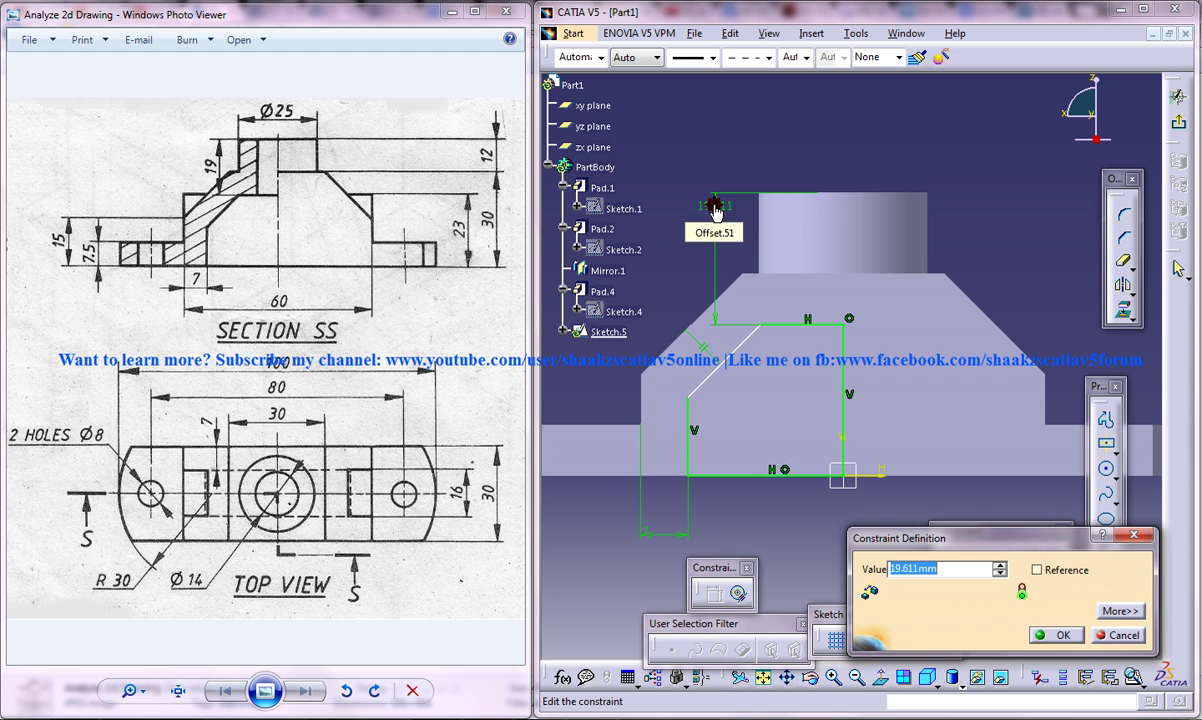
type("19")
key("Return")
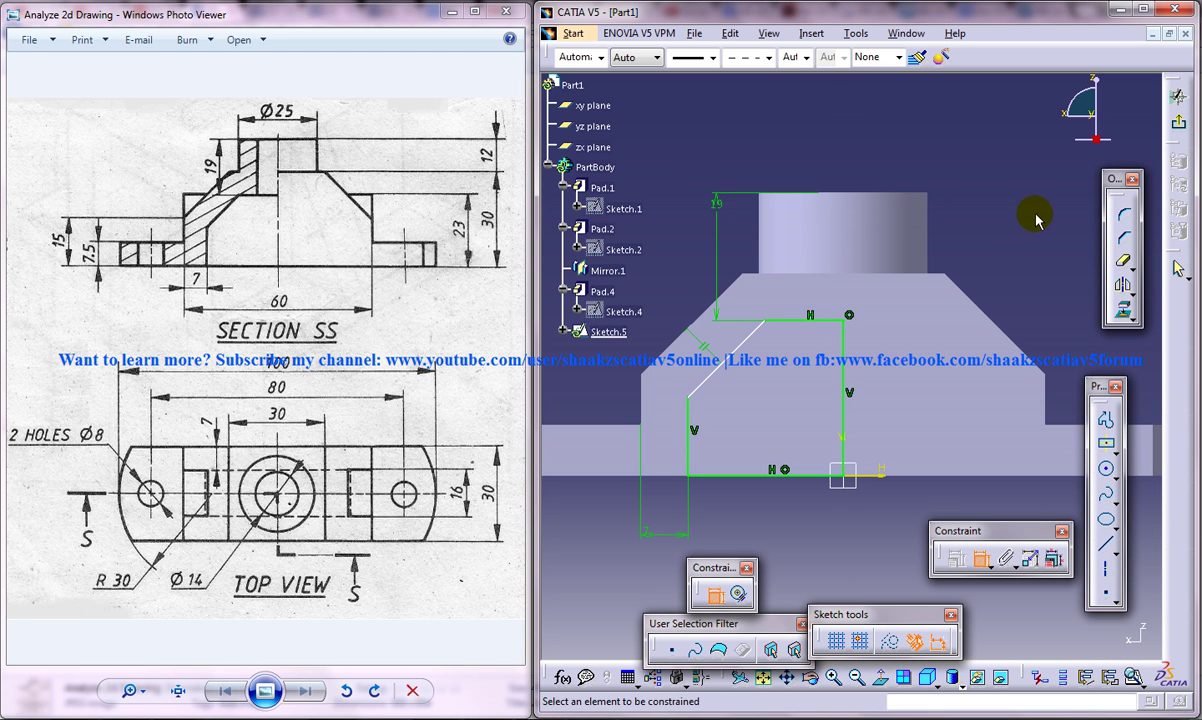
- Extend the slanted line's lower end and check the profile against the drawing's 19 dimension
left_click(1123, 260)
key("Escape")
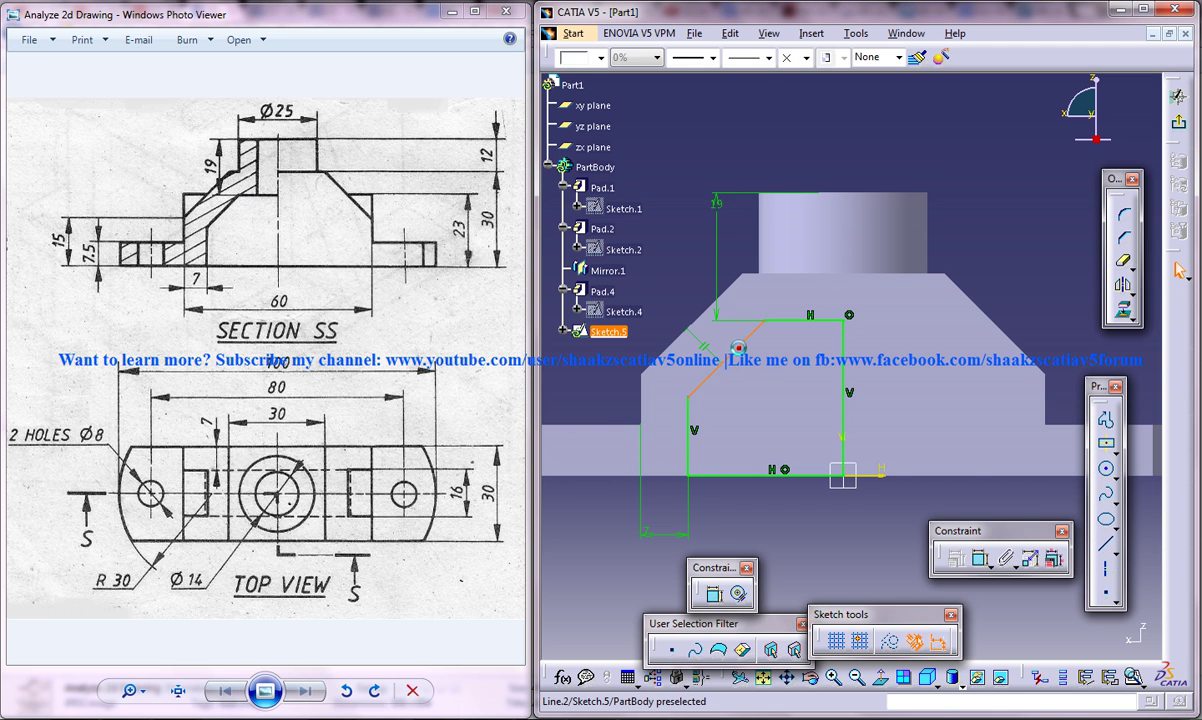
left_click(736, 358)
left_click_drag(725, 337, 722, 352)
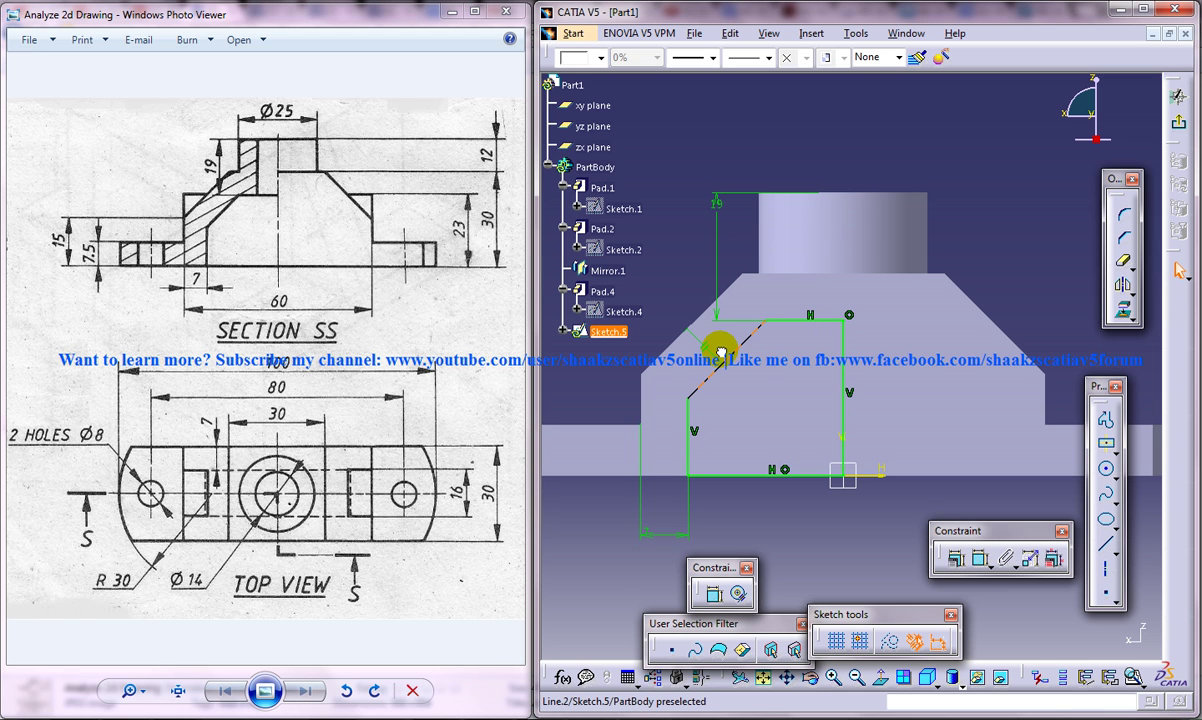
scroll(247, 218, "up", 2)
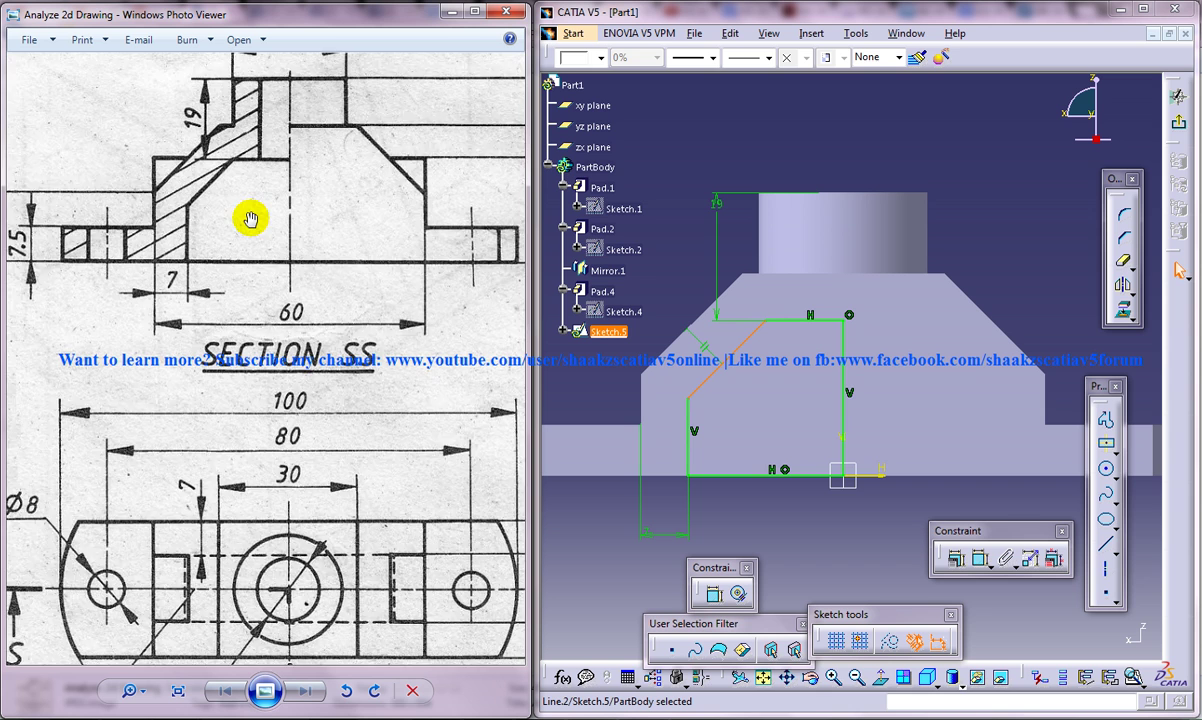
scroll(252, 208, "up", 1)
scroll(245, 260, "up", 1)
scroll(247, 272, "up", 1)
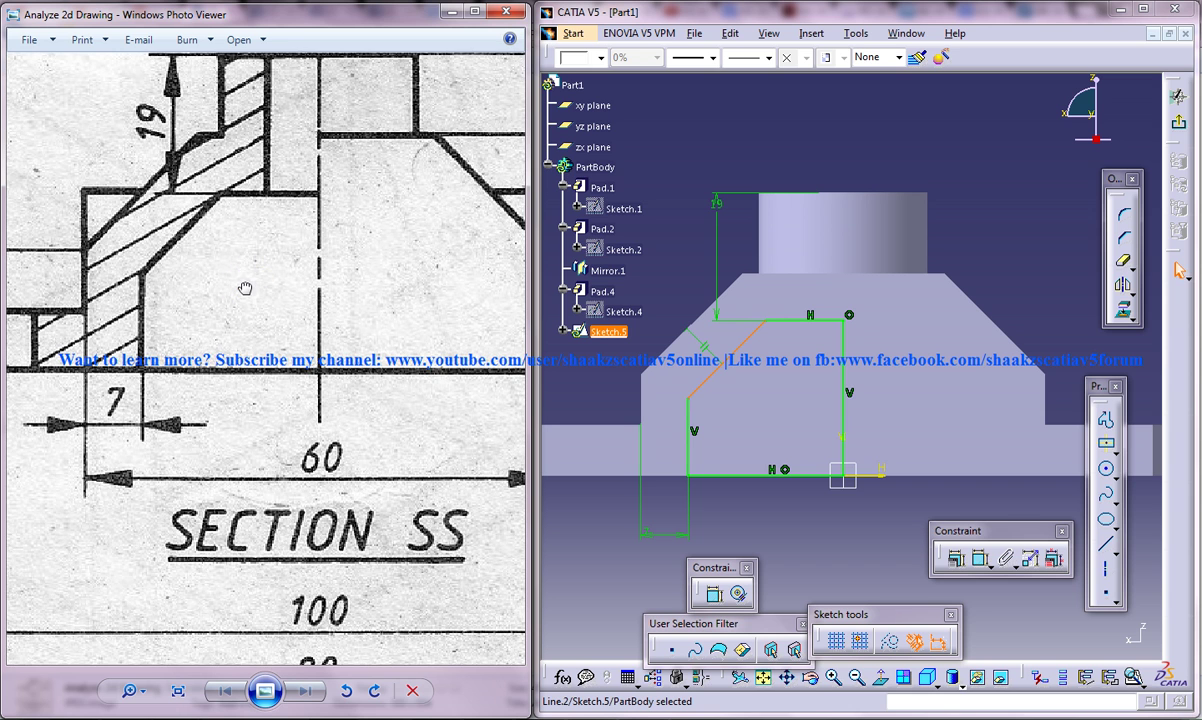
left_click_drag(247, 278, 257, 297)
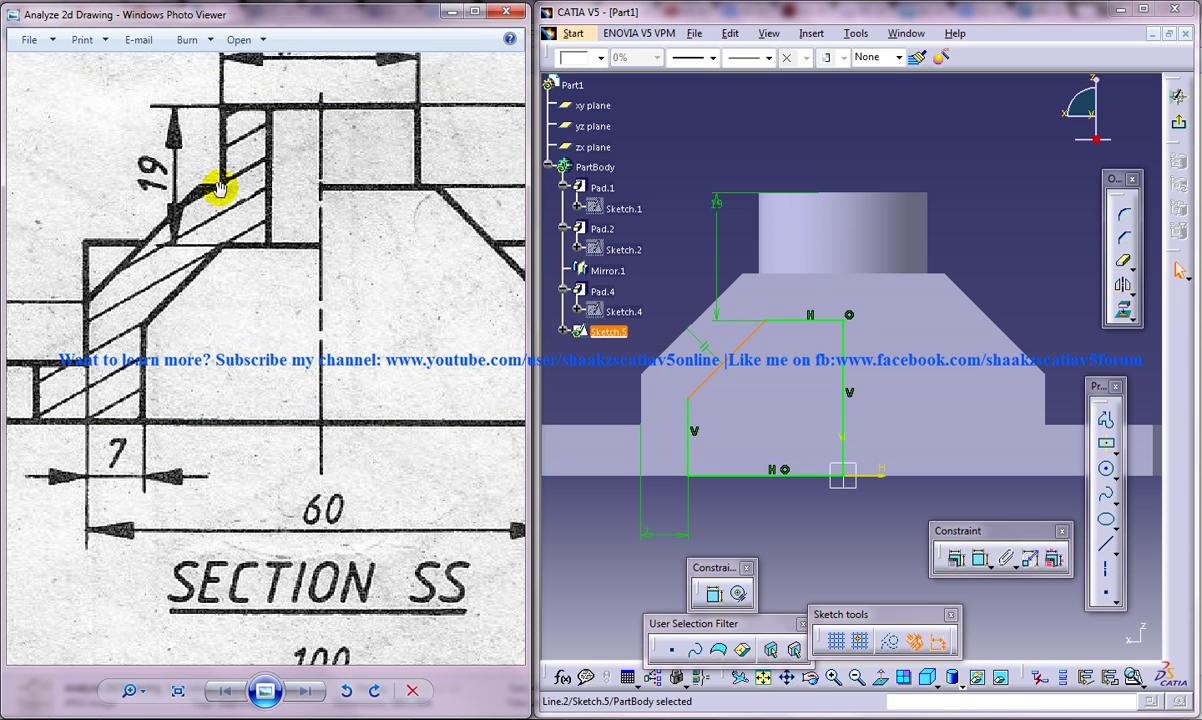
left_click(745, 338)
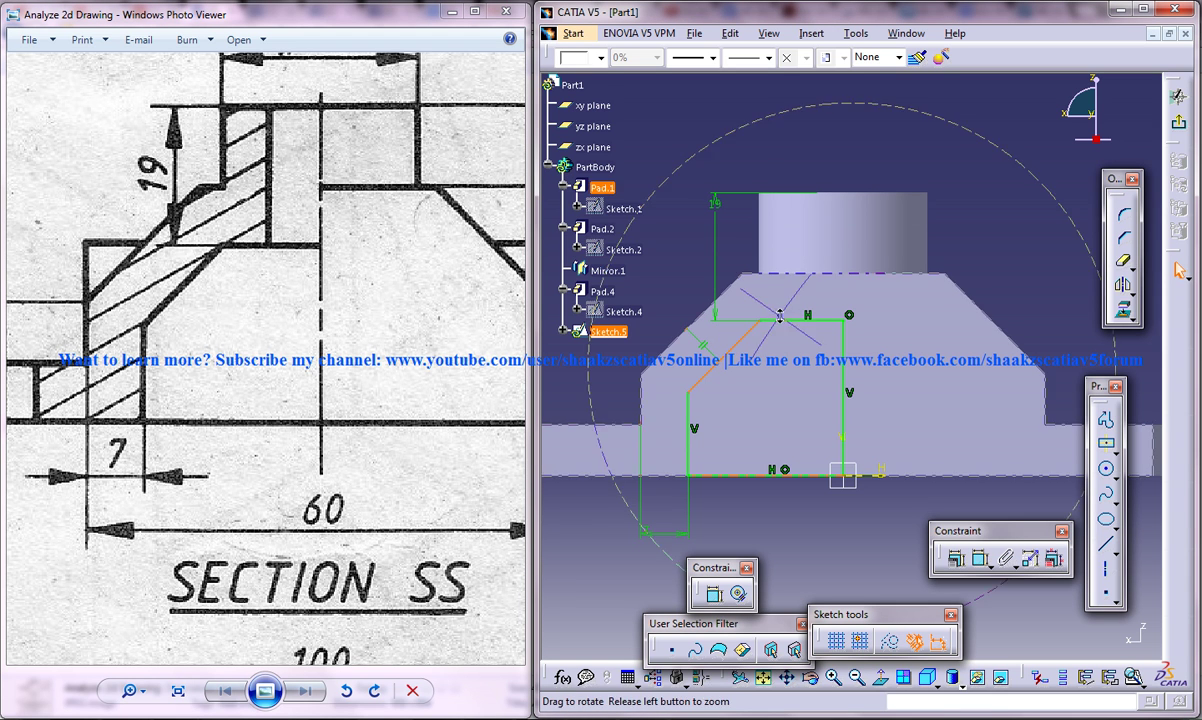
middle_click_drag(737, 333, 800, 390)
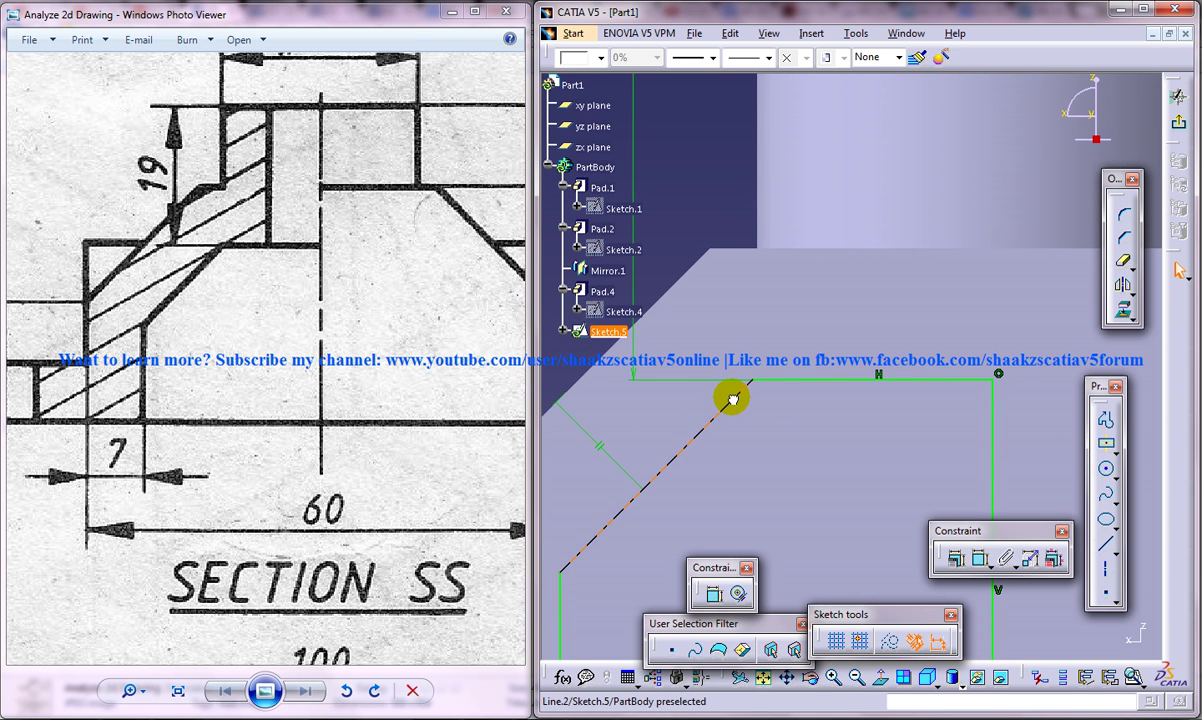
middle_click_drag(733, 399, 893, 305)
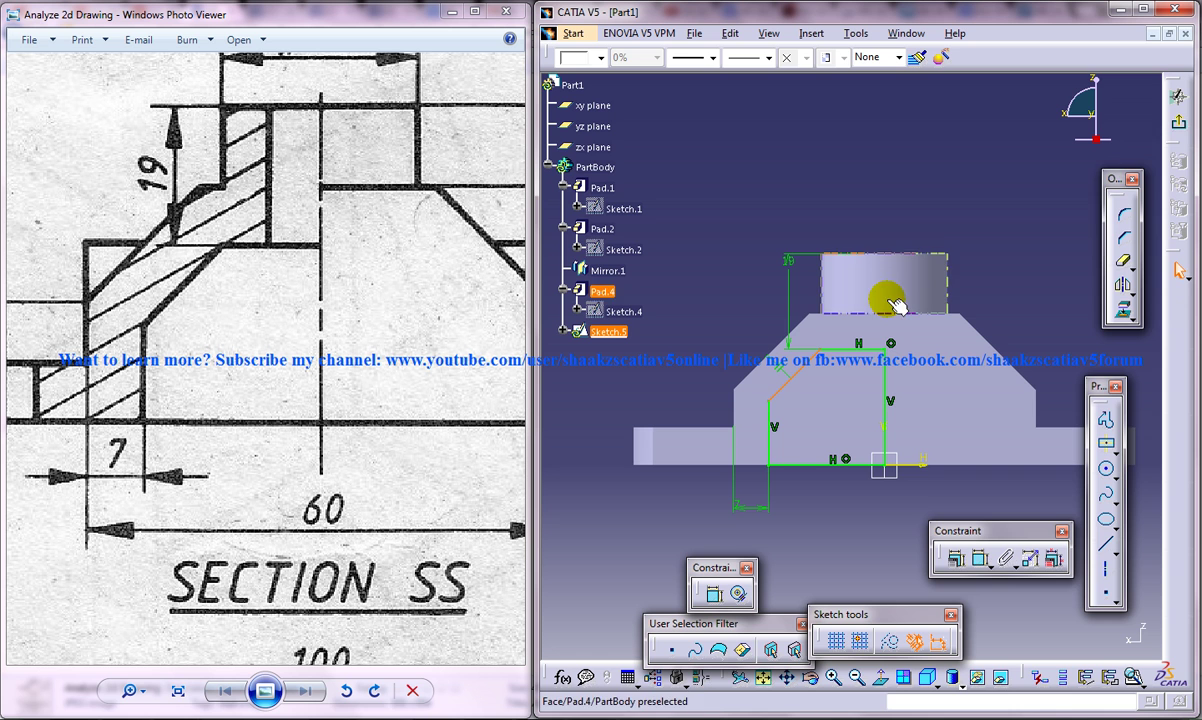
- Start a pocket from Sketch.5 and read its depth off the drawing
left_click(1178, 100)
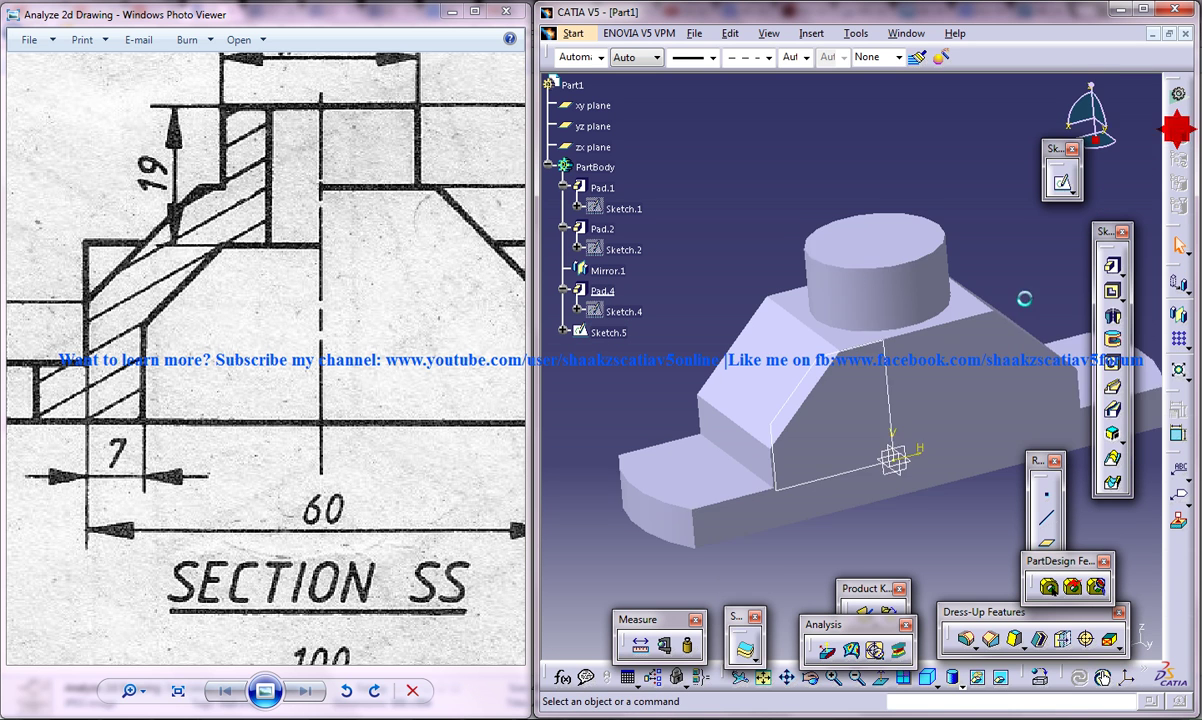
left_click(1111, 290)
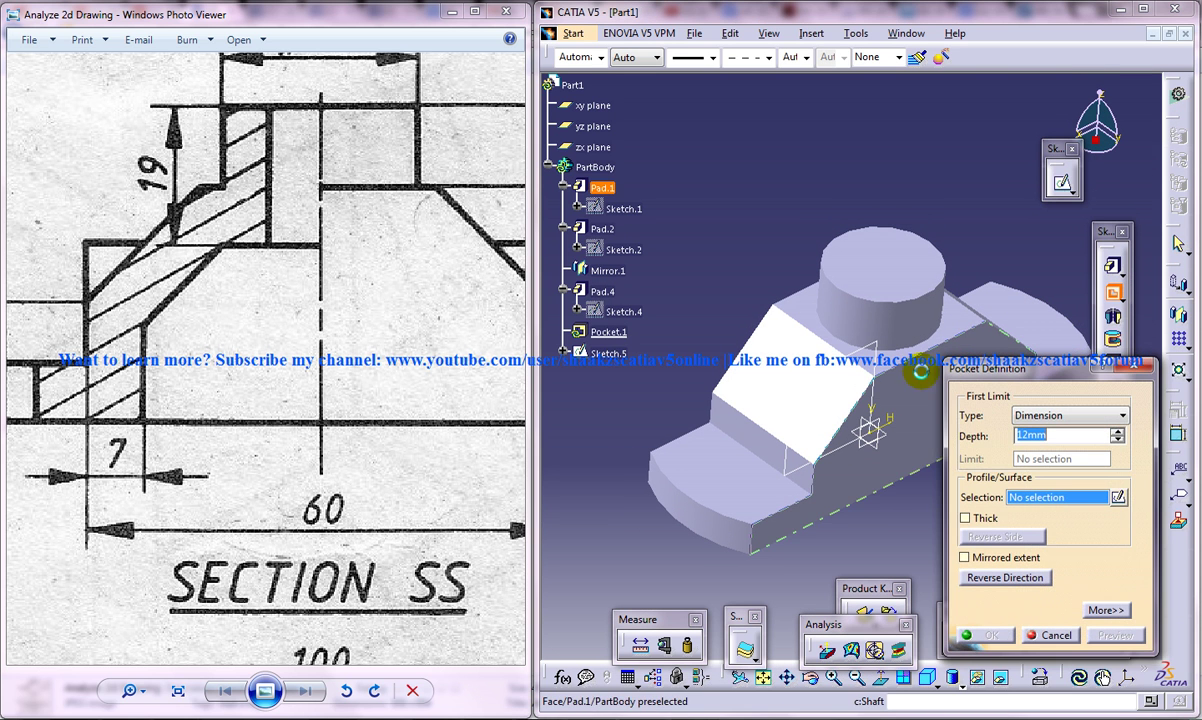
left_click(855, 362)
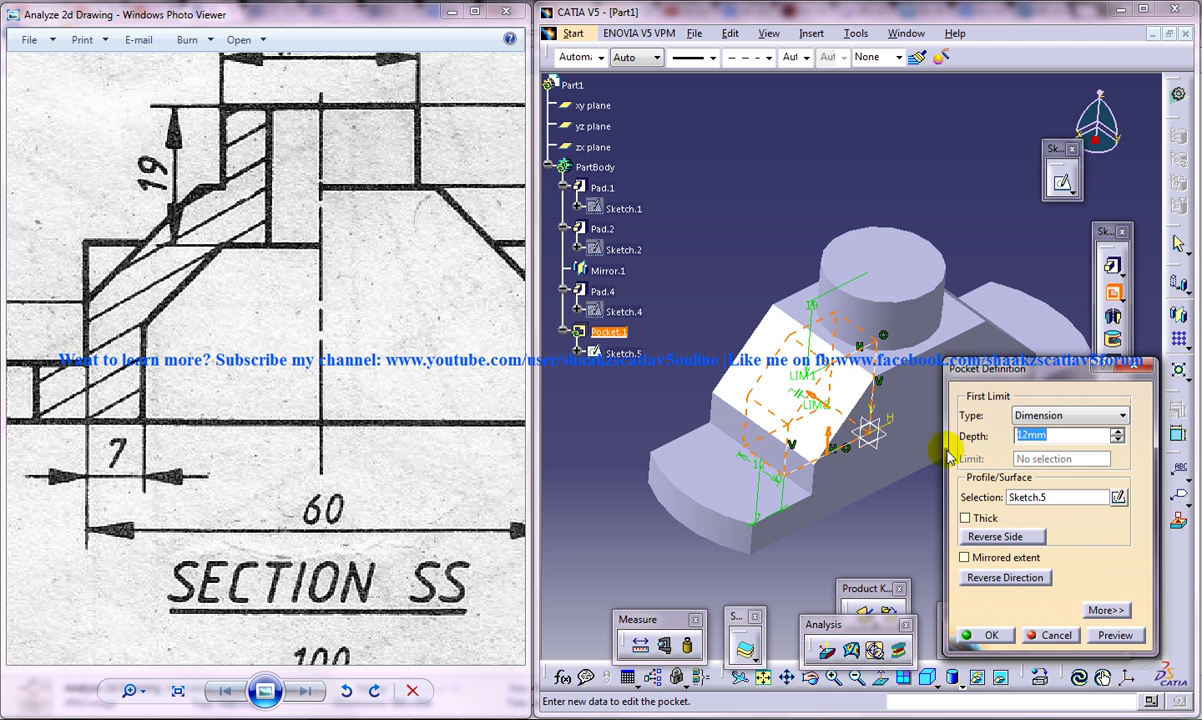
left_click(330, 300)
scroll(358, 312, "down", 3)
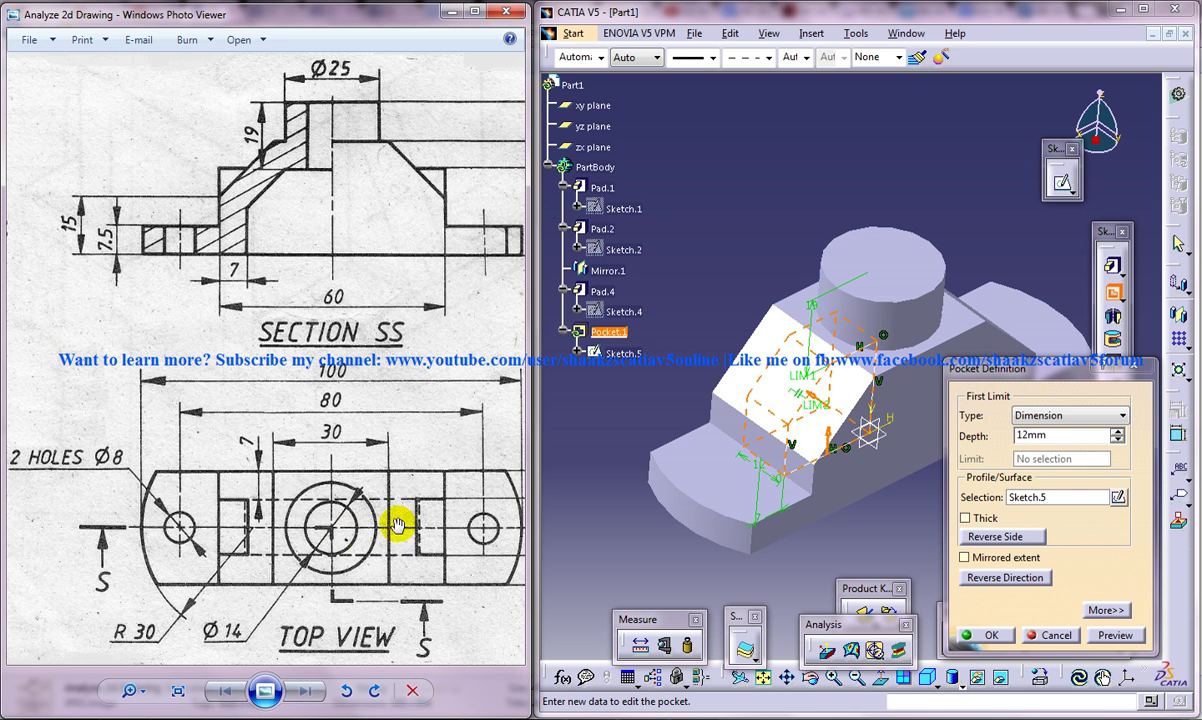
left_click_drag(394, 518, 293, 530)
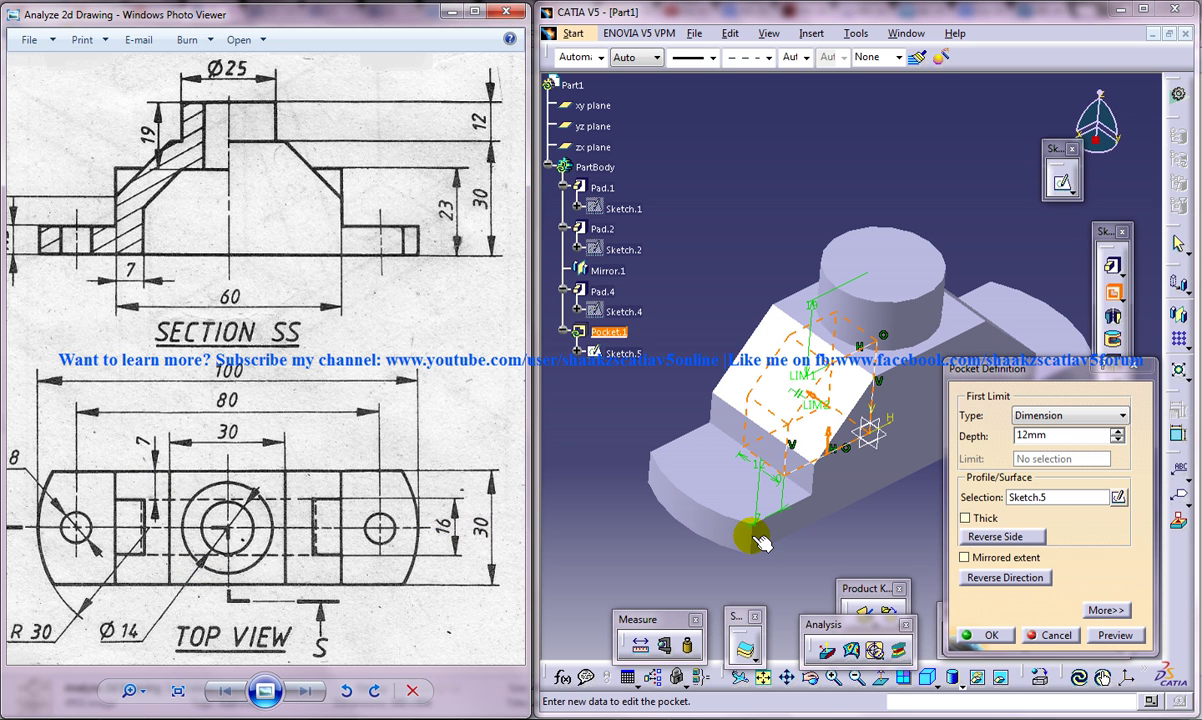
- Set the pocket depth to 8 mm with mirrored extent and create Pocket.1
double_click(1050, 436)
type("8")
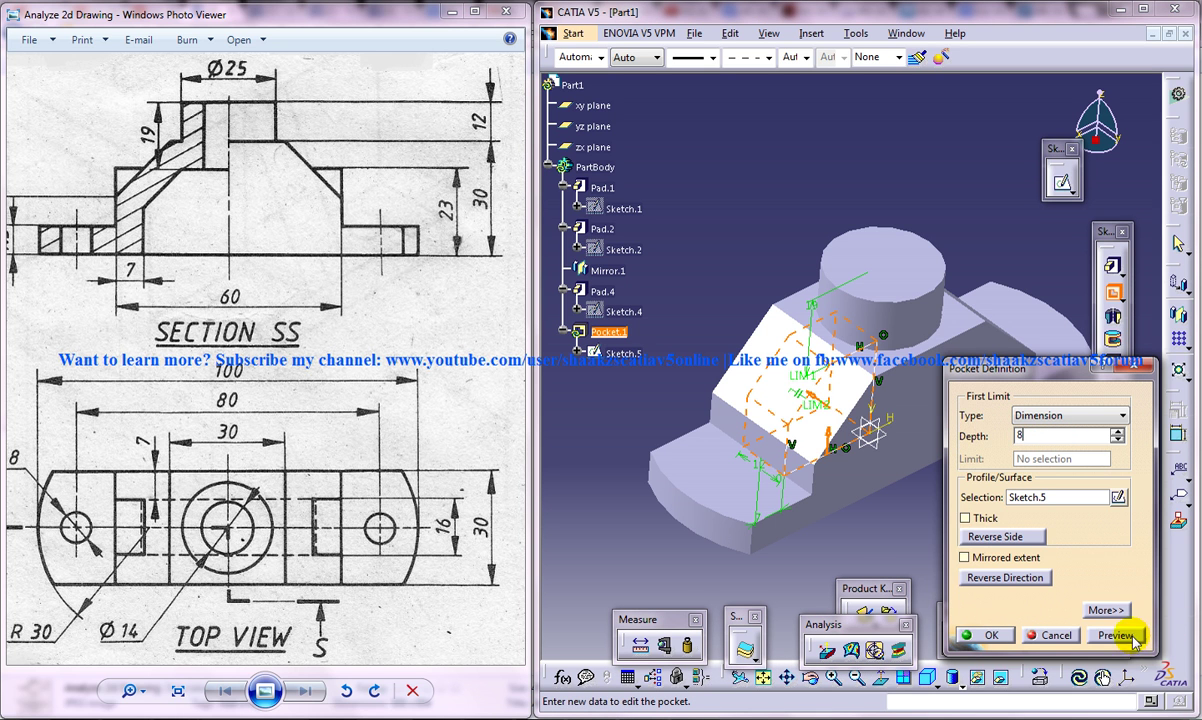
mouse_move(910, 455)
middle_mouse_down()
mouse_move(932, 374)
mouse_move(872, 416)
middle_mouse_up()
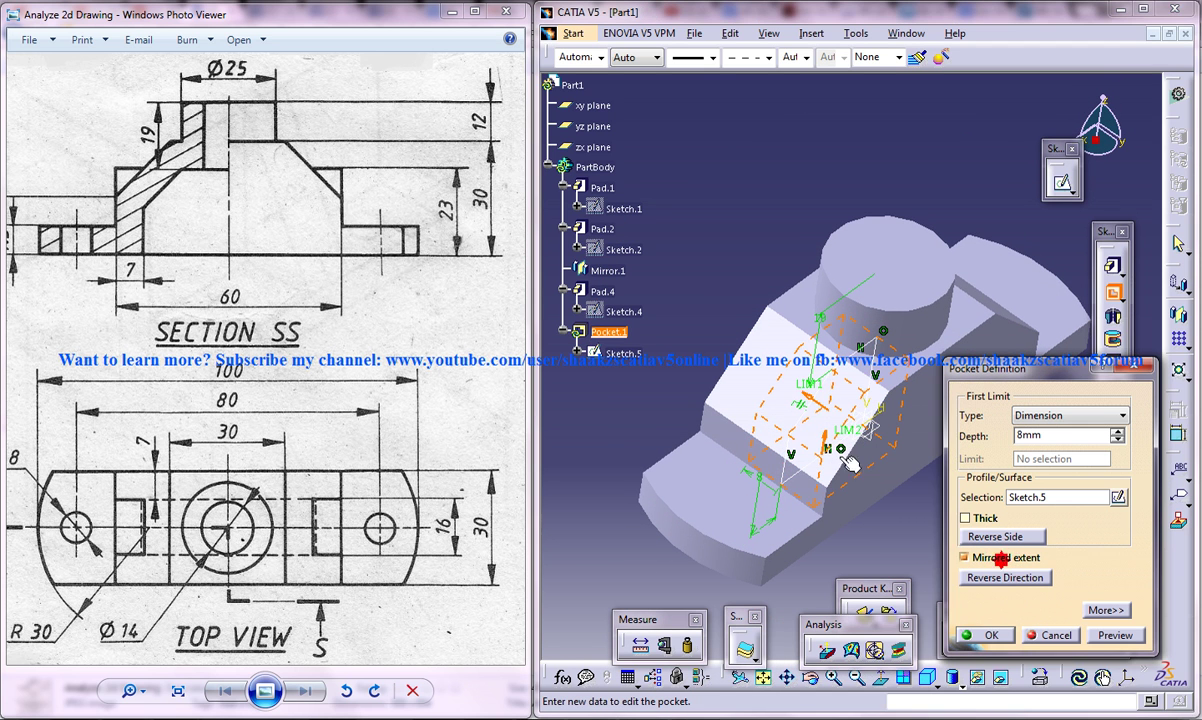
left_click(1003, 565)
mouse_move(850, 420)
middle_mouse_down()
mouse_move(926, 188)
mouse_move(872, 279)
mouse_move(869, 340)
middle_mouse_up()
left_click(996, 614)
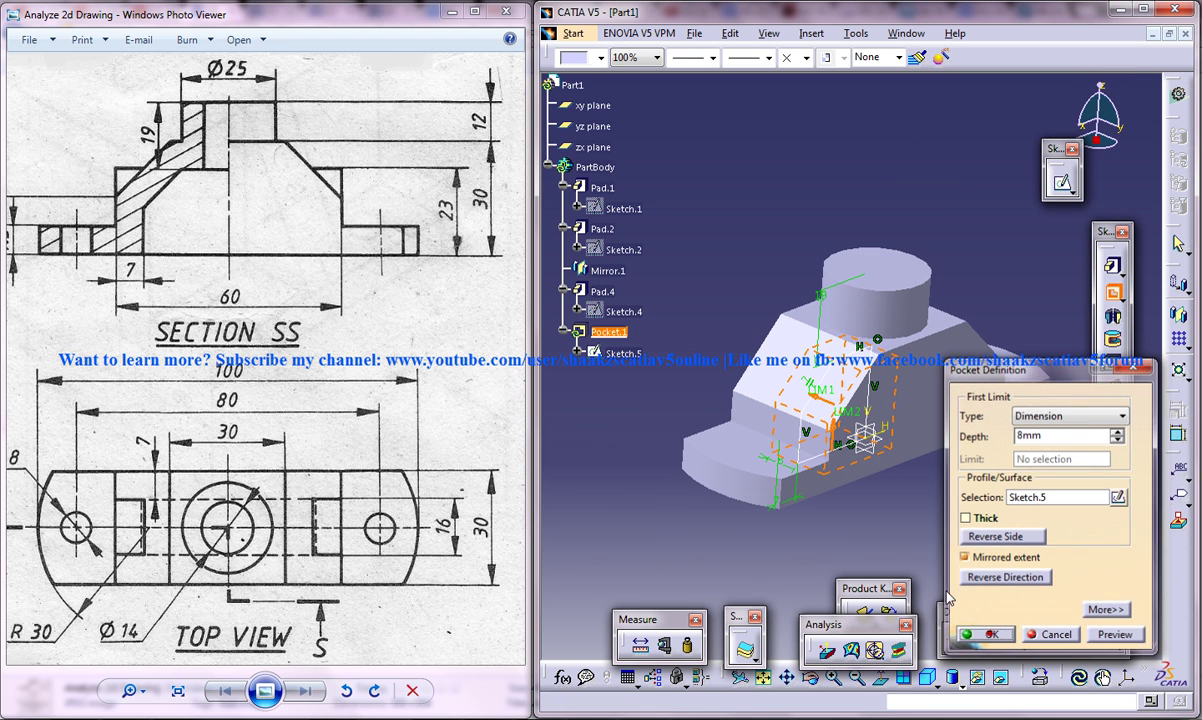
mouse_move(853, 577)
middle_mouse_down()
mouse_move(858, 590)
mouse_move(918, 168)
mouse_move(861, 398)
mouse_move(818, 424)
middle_mouse_up()
- Mirror Pocket.1 across the yz plane, creating Mirror.2
left_click(612, 331)
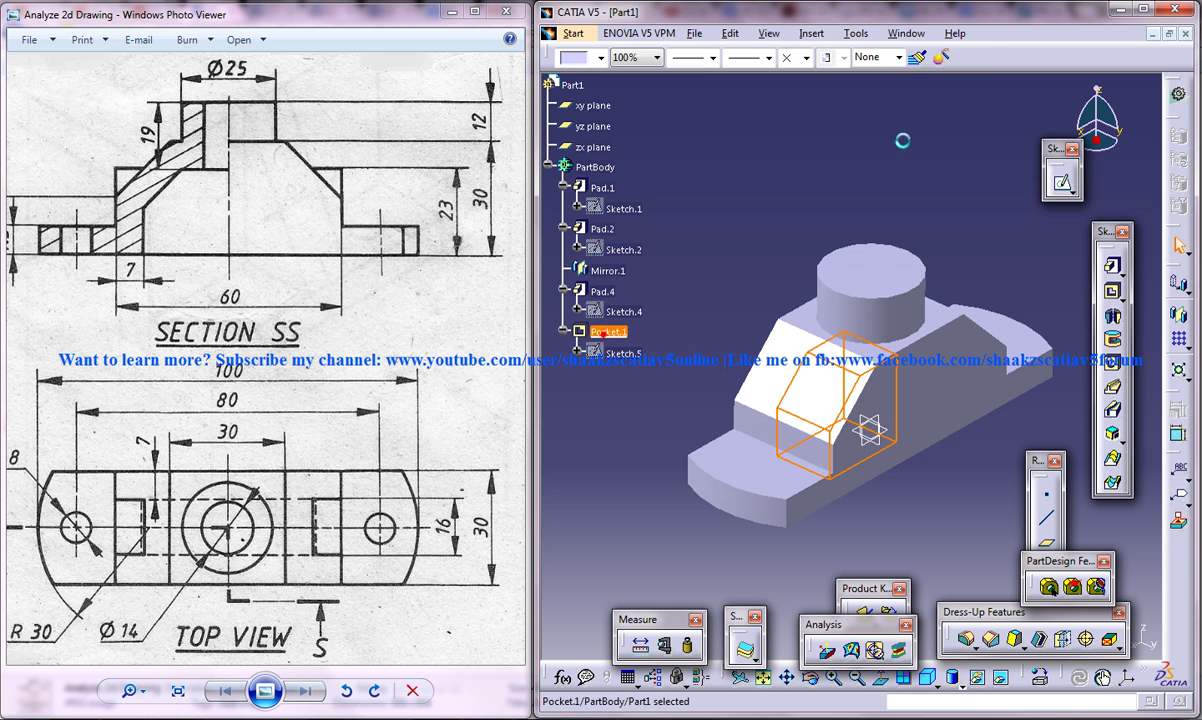
left_click(811, 33)
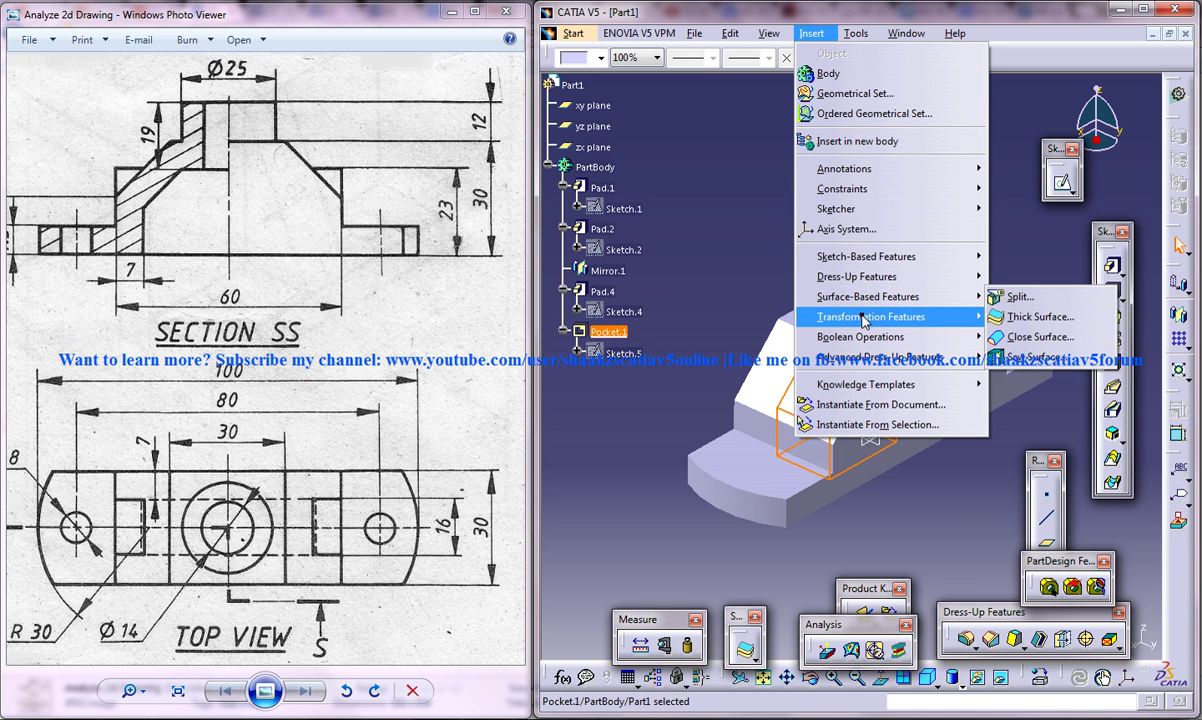
left_click(968, 402)
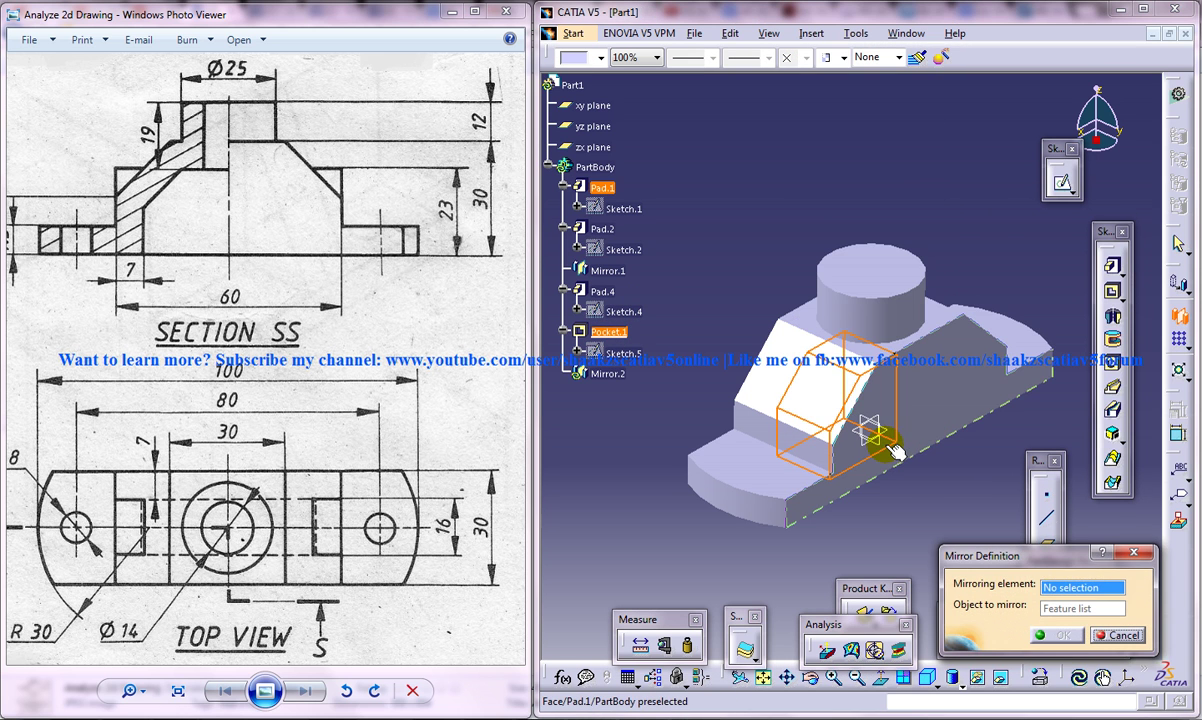
left_click(860, 415)
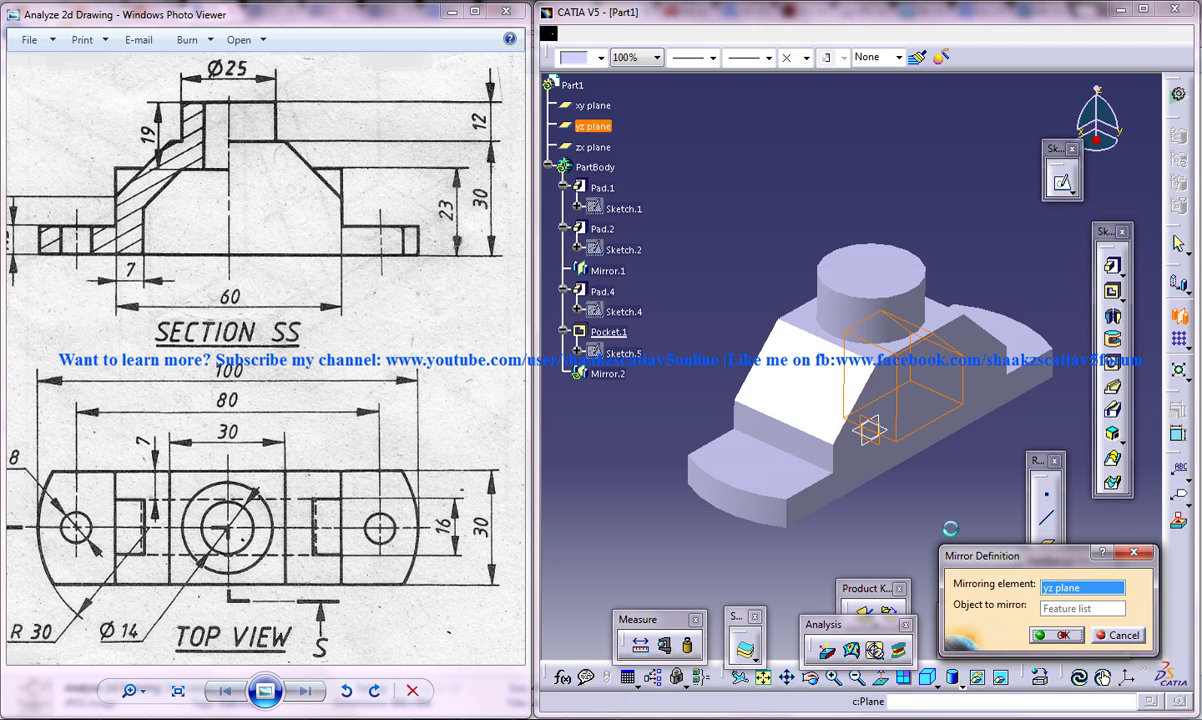
left_click(1057, 635)
mouse_move(926, 486)
middle_mouse_down()
mouse_move(980, 193)
mouse_move(888, 300)
mouse_move(902, 241)
mouse_move(866, 448)
mouse_move(883, 482)
mouse_move(867, 461)
mouse_move(842, 461)
middle_mouse_up()
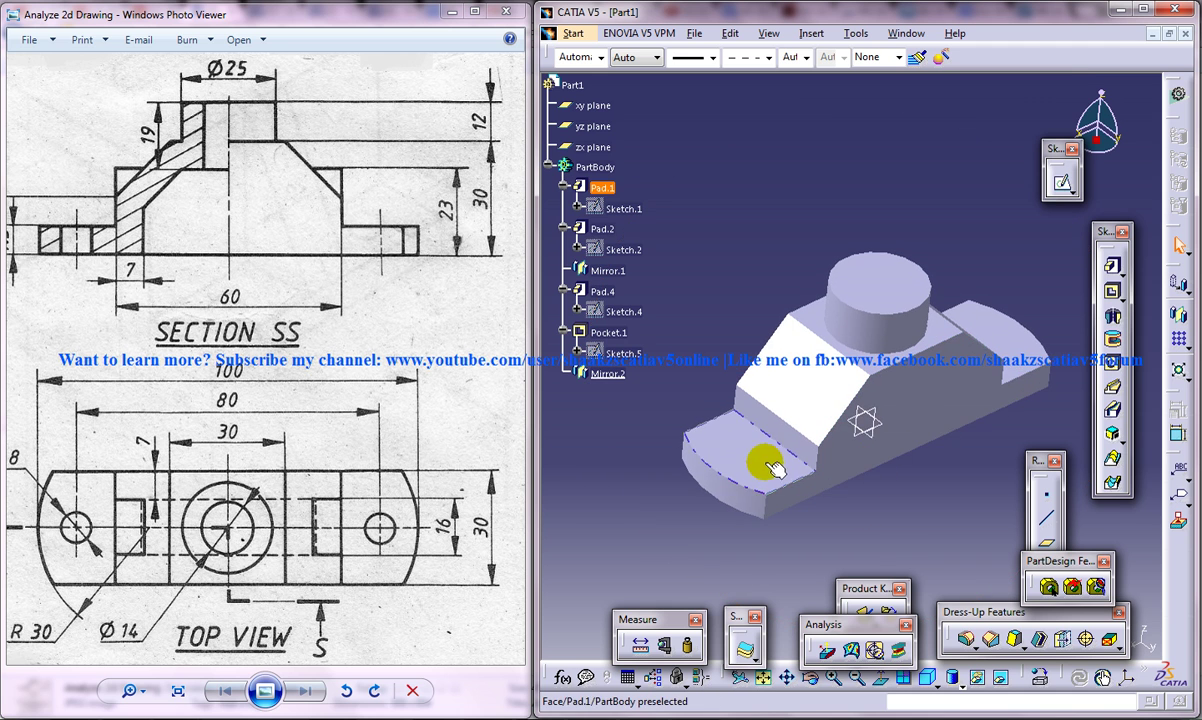
- Cut a 14 mm Up To Next hole, Hole.1, from the boss's top face
middle_click_drag(893, 404, 885, 408)
left_click(905, 385)
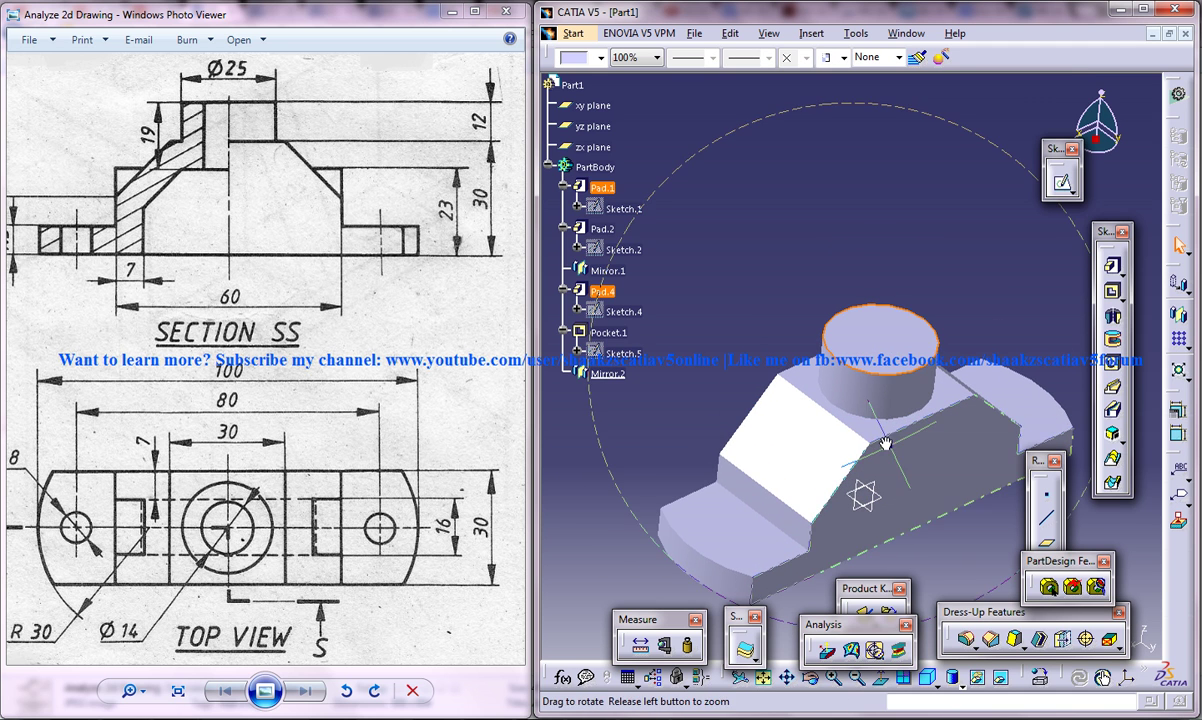
middle_click_drag(940, 370, 905, 345)
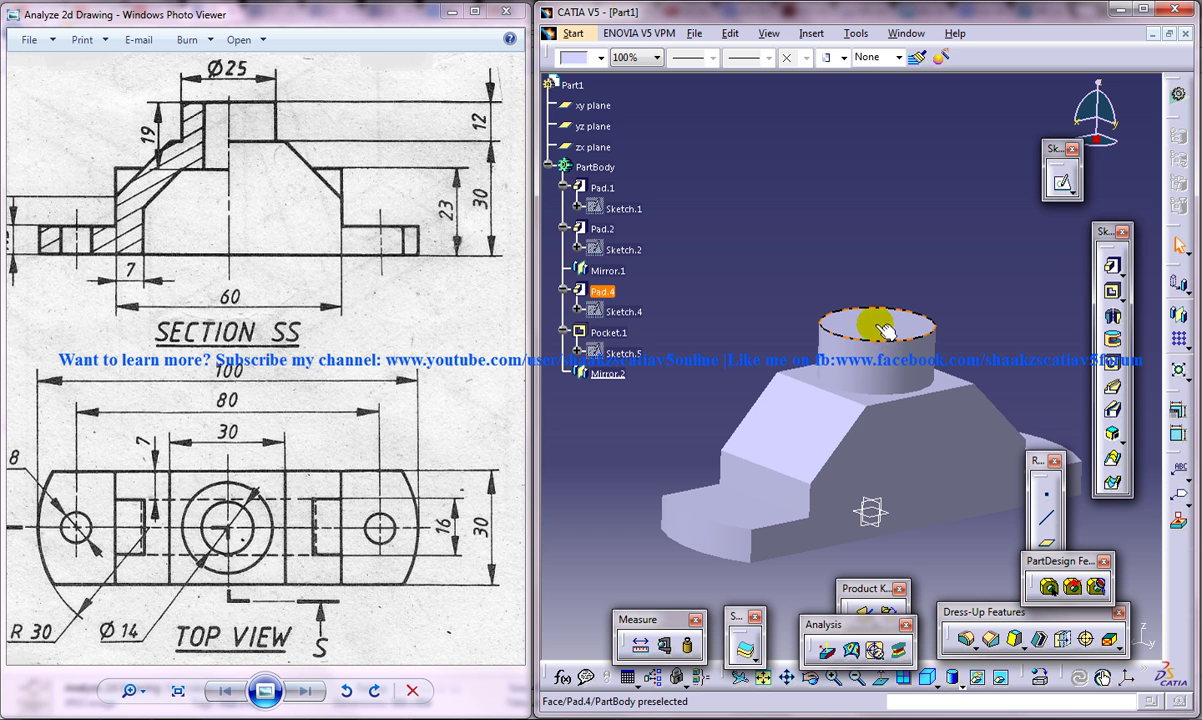
mouse_move(898, 340)
middle_mouse_down()
mouse_move(883, 427)
mouse_move(889, 402)
middle_mouse_up()
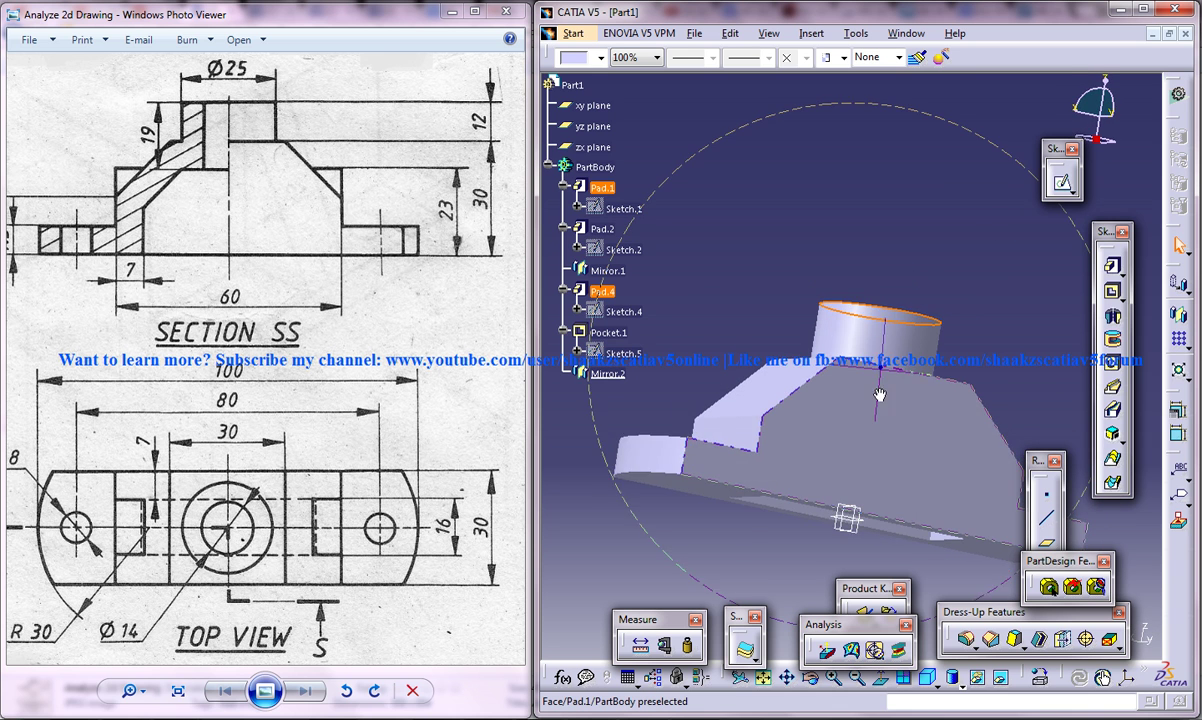
left_click(884, 428)
left_click(1112, 362)
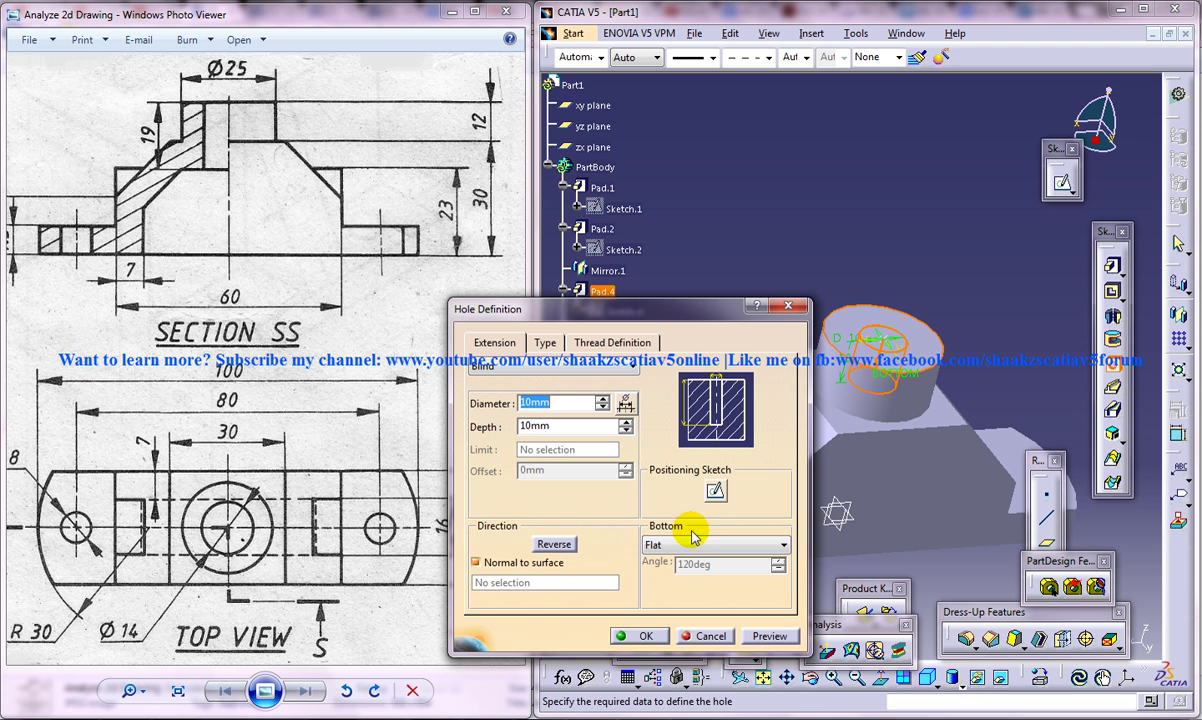
left_click(540, 366)
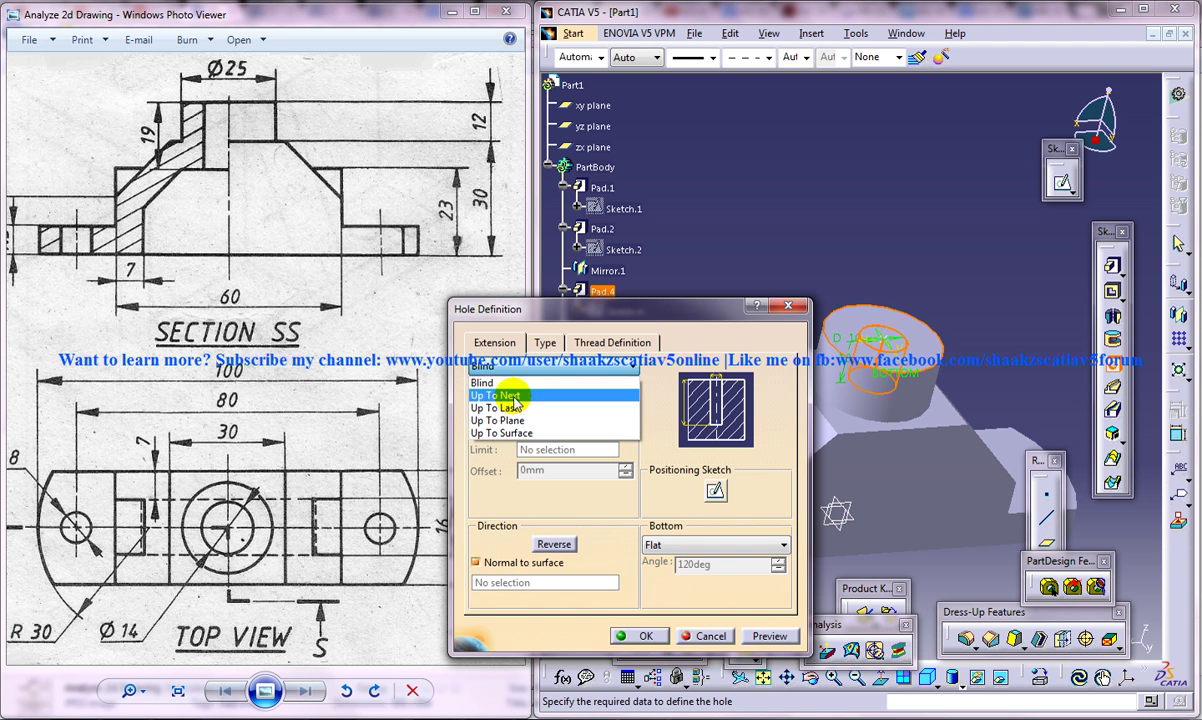
left_click(492, 388)
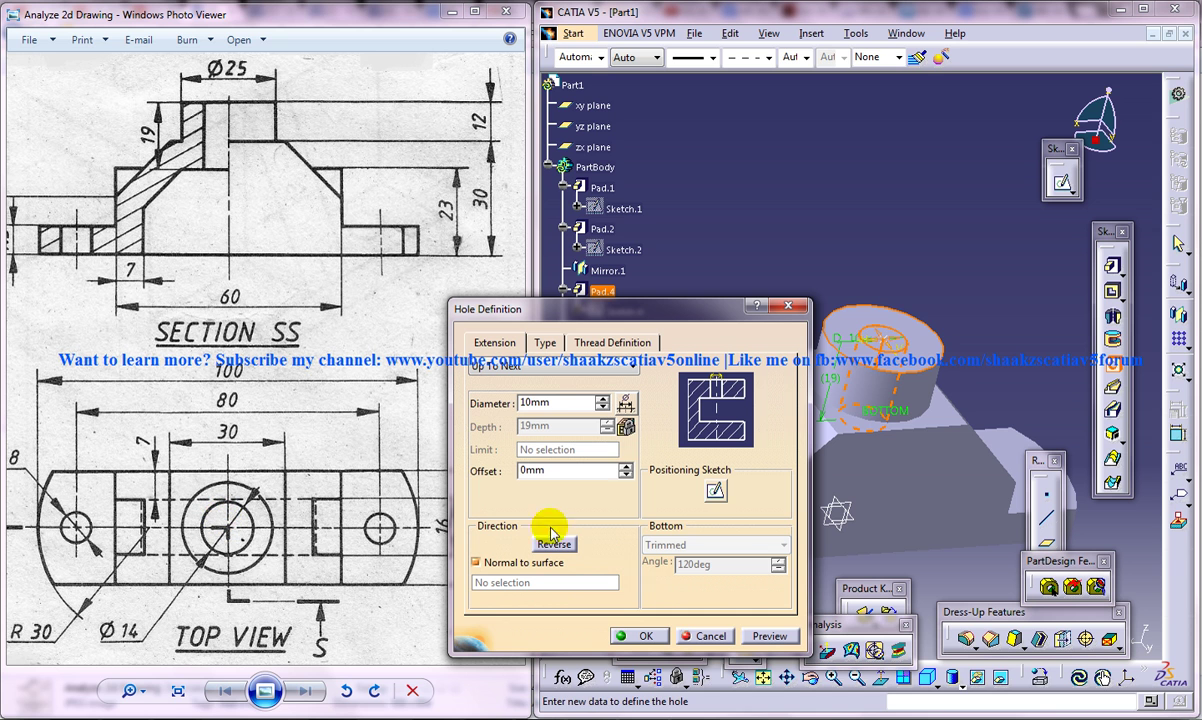
double_click(572, 401)
type("14")
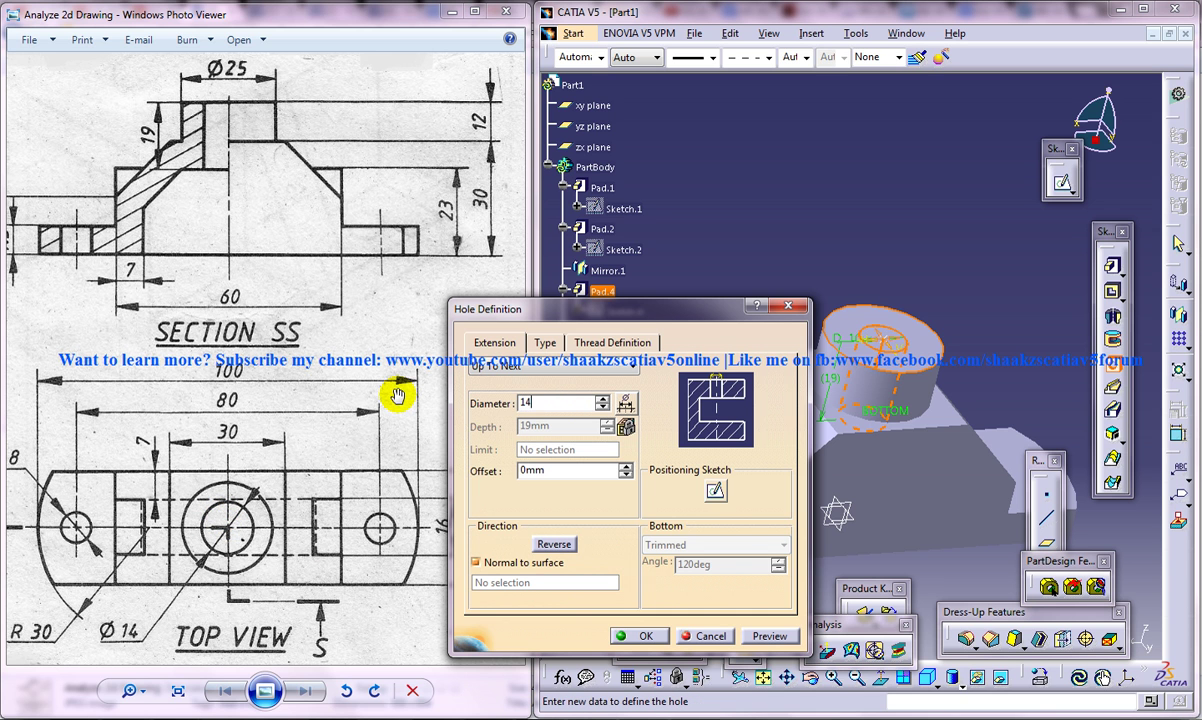
left_click(636, 636)
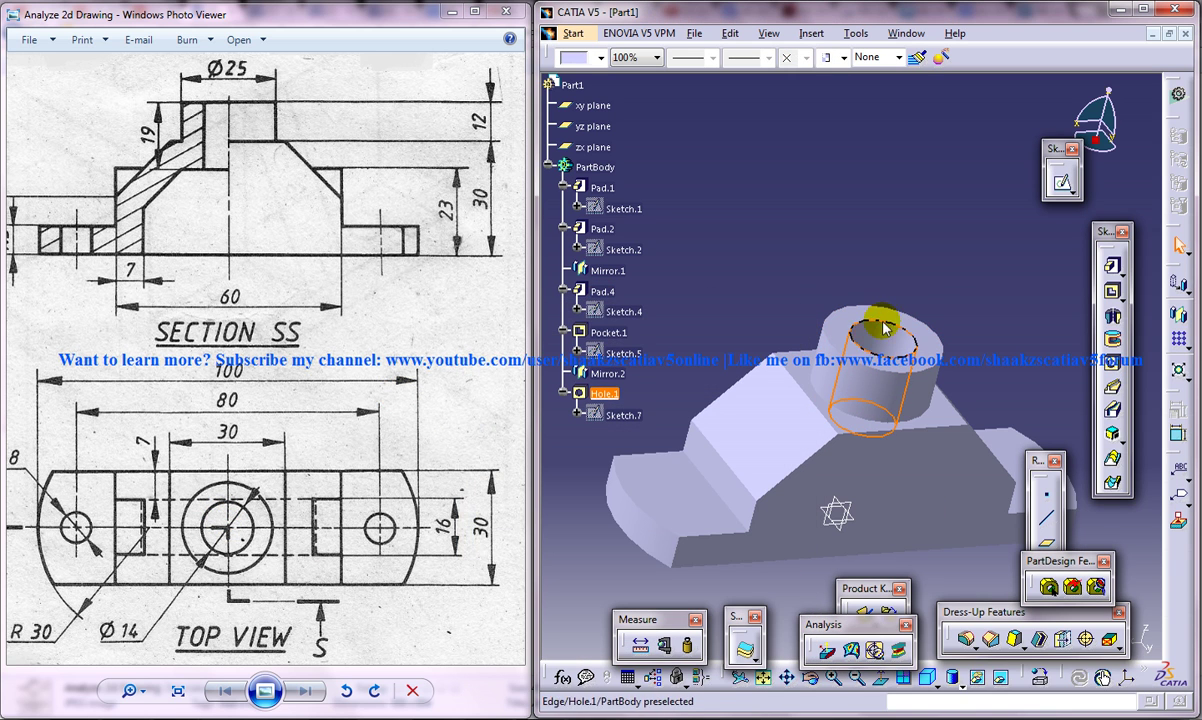
mouse_move(883, 328)
middle_mouse_down()
mouse_move(868, 430)
mouse_move(176, 505)
middle_mouse_up()
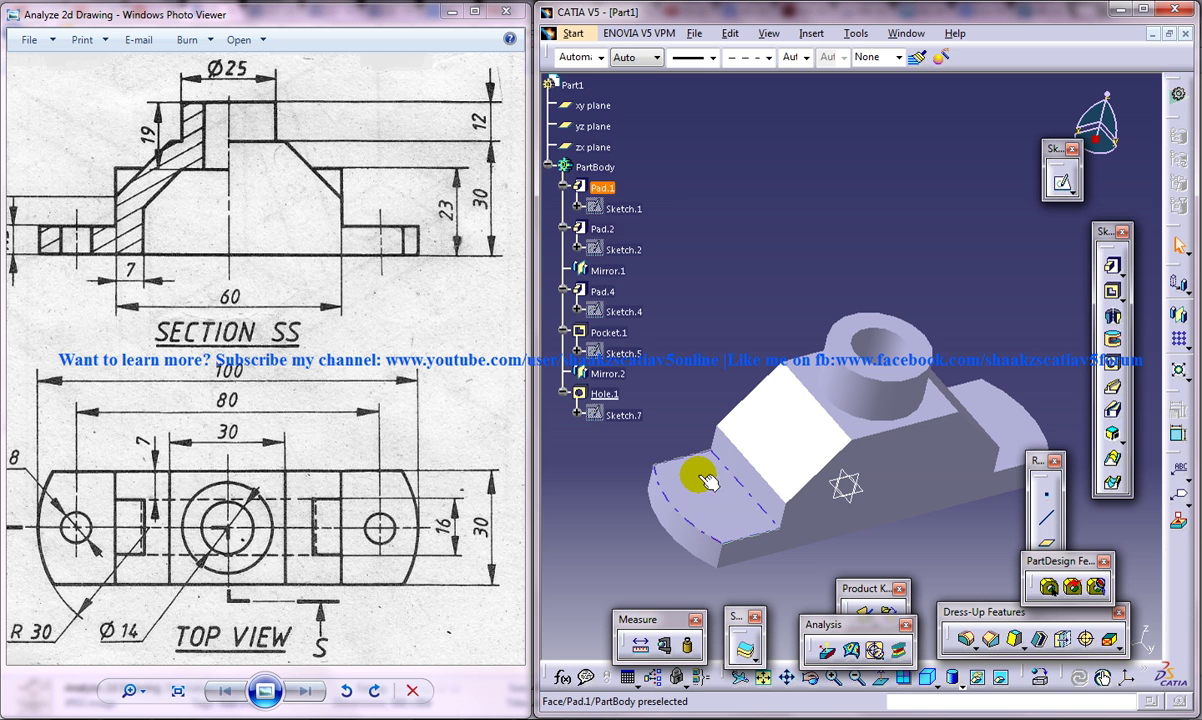
- Place a hole on the flange face and make its centre coincident with the axis
left_click(722, 507)
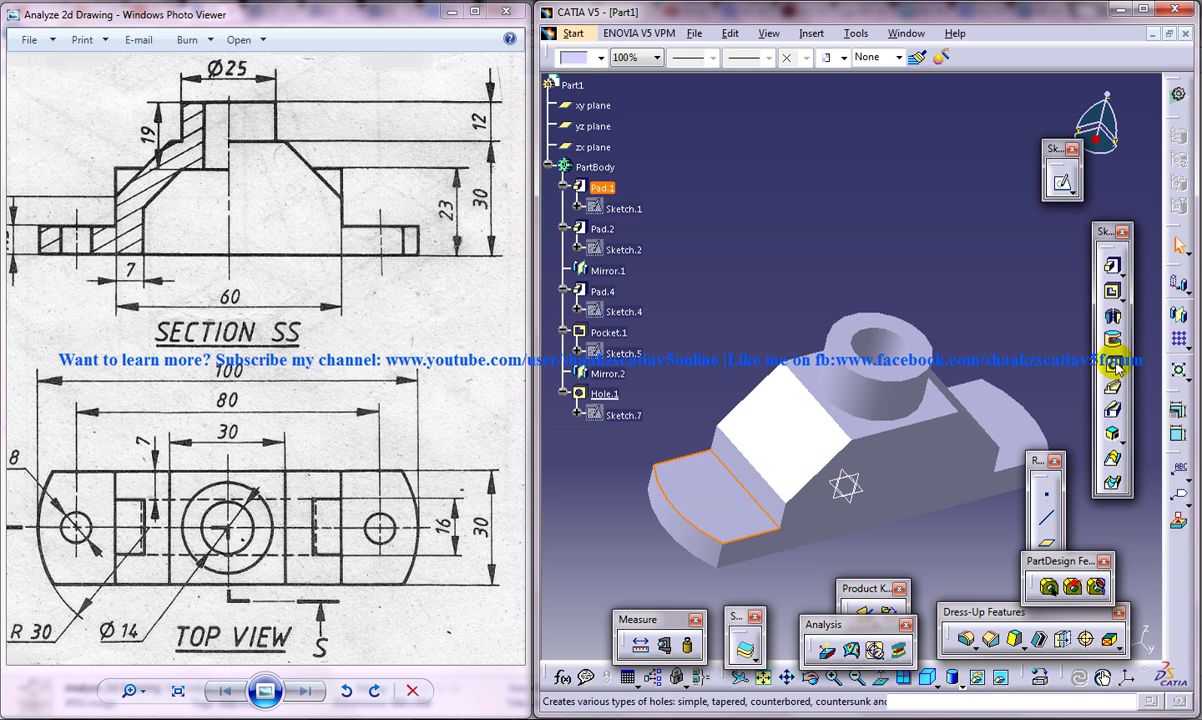
left_click(1112, 362)
left_click(715, 490)
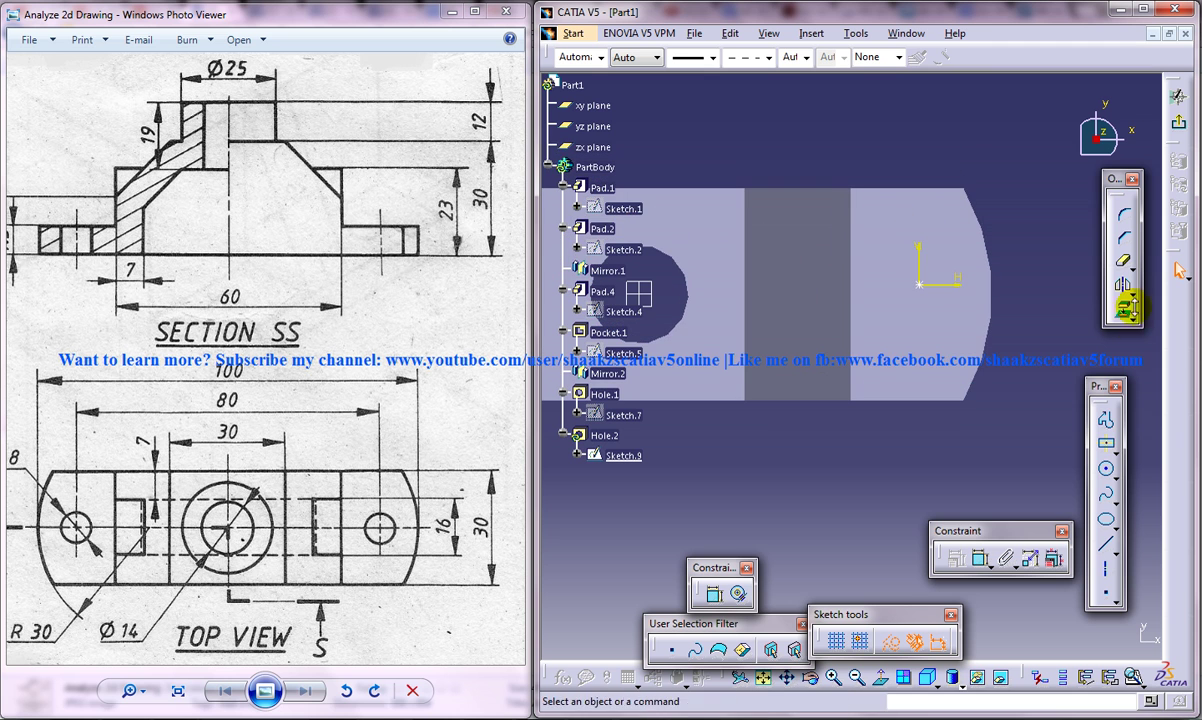
left_click(983, 560)
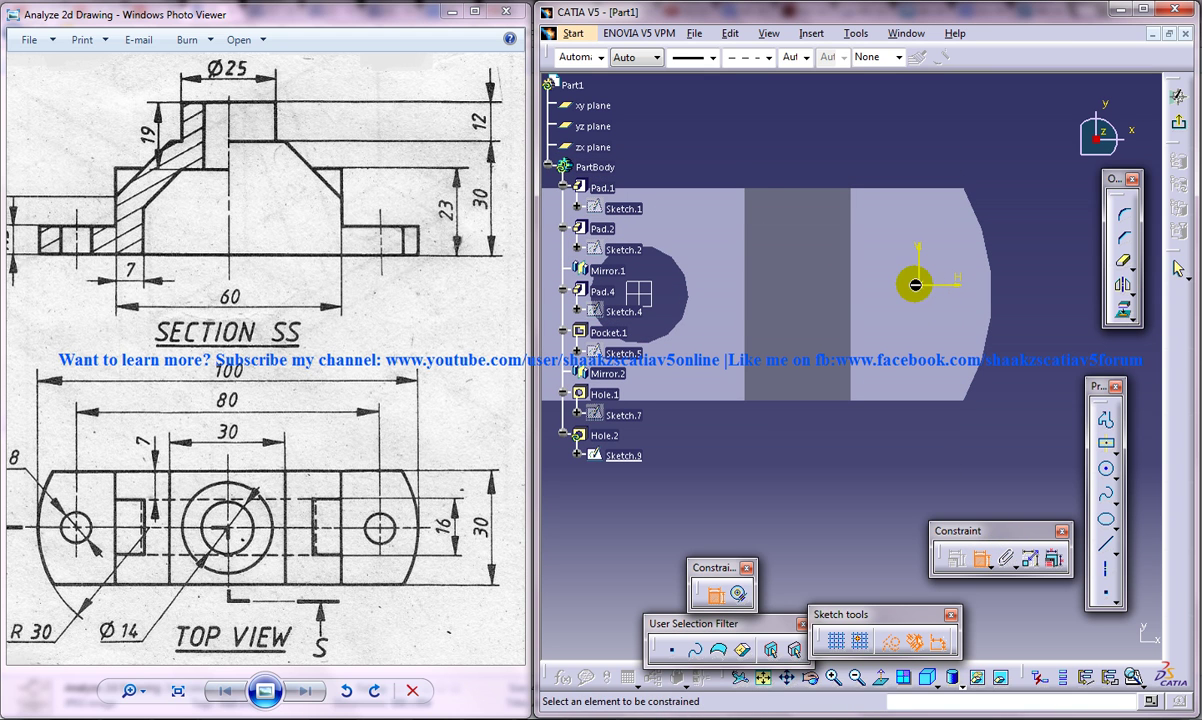
left_click(930, 290)
middle_click_drag(934, 322, 1037, 322)
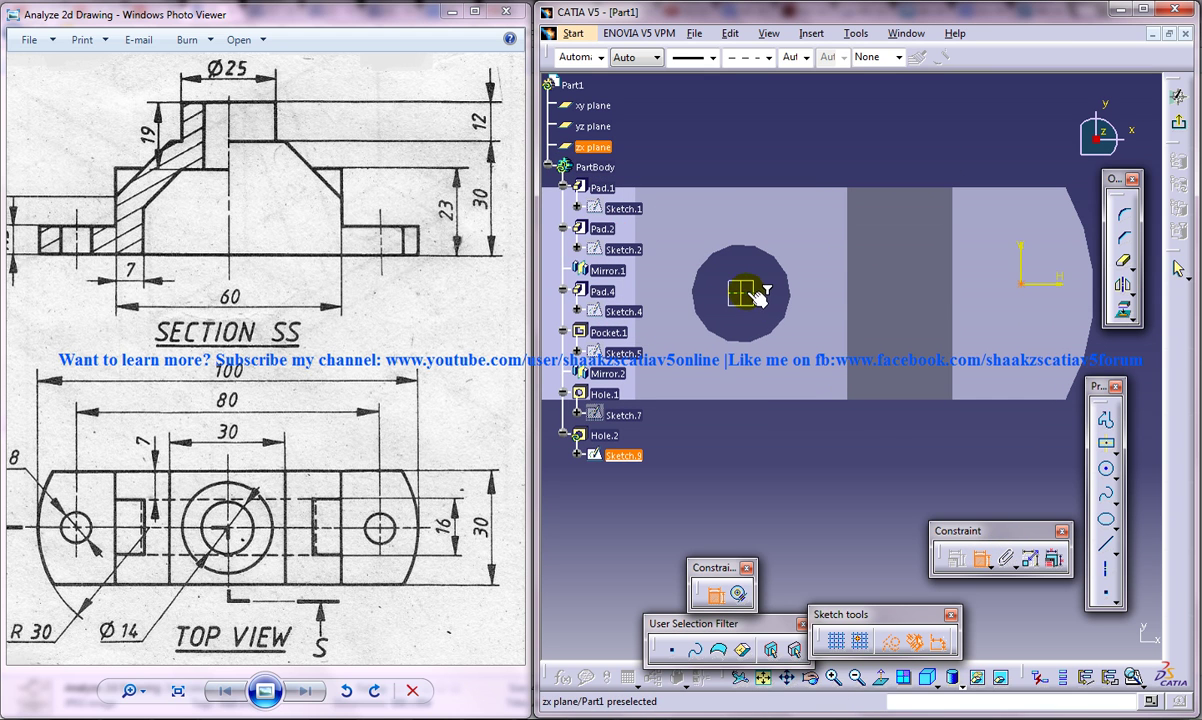
left_click(740, 291)
right_click(958, 300)
left_click(1015, 376)
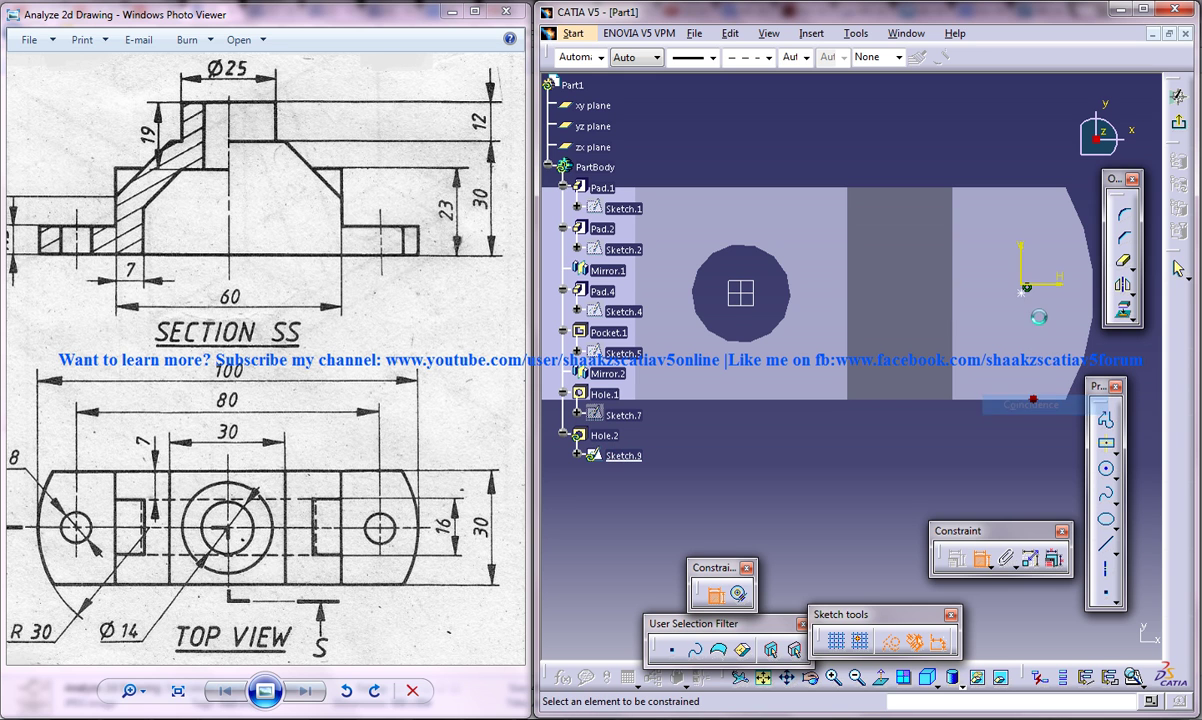
left_click(748, 292)
right_click(763, 311)
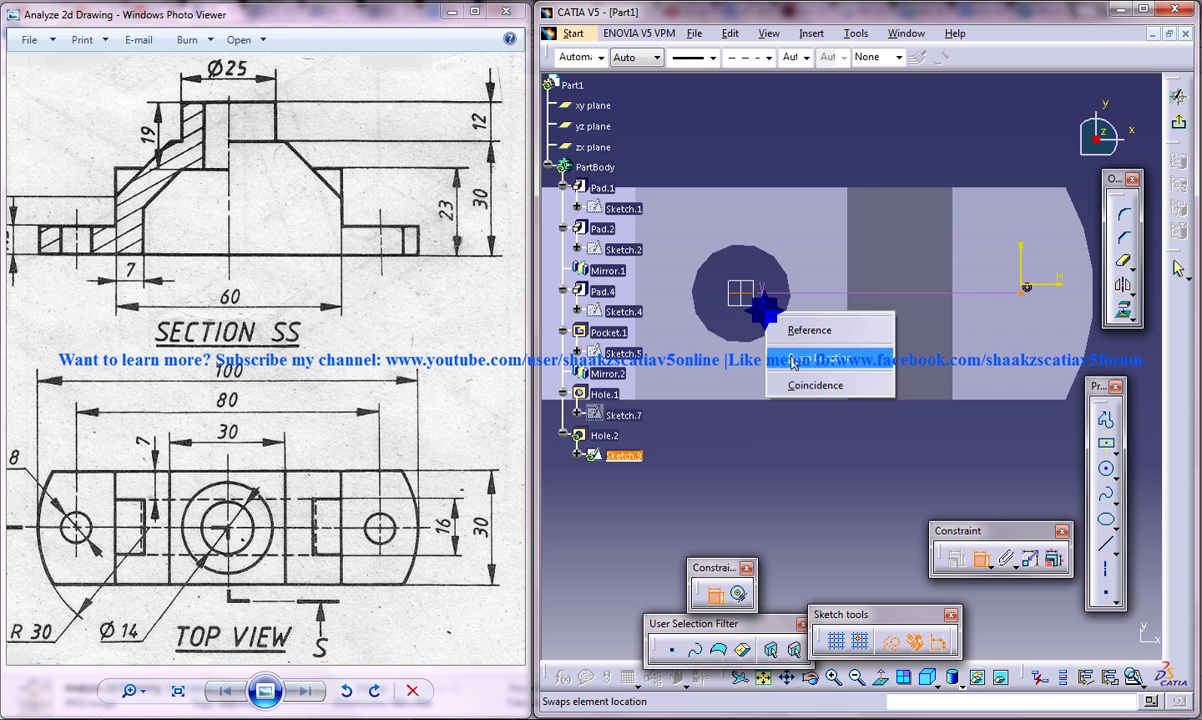
left_click(805, 380)
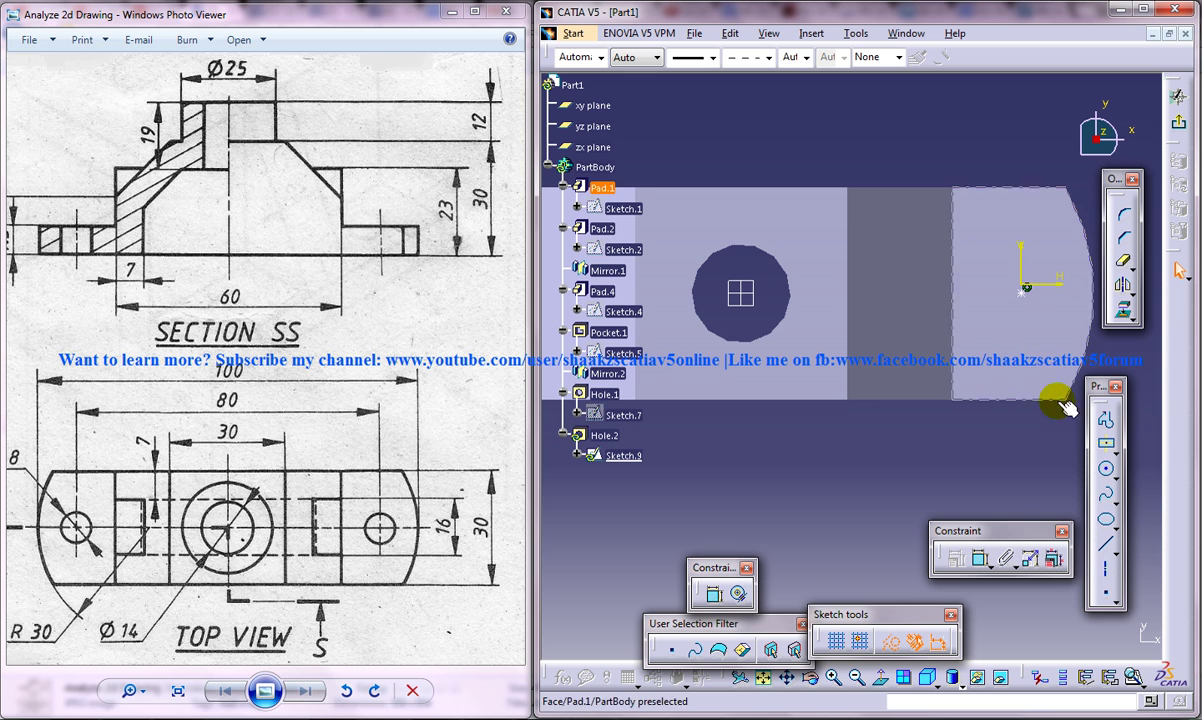
- Dimension the hole centre 40 mm from the part centre and exit the positioning sketch
left_click(980, 557)
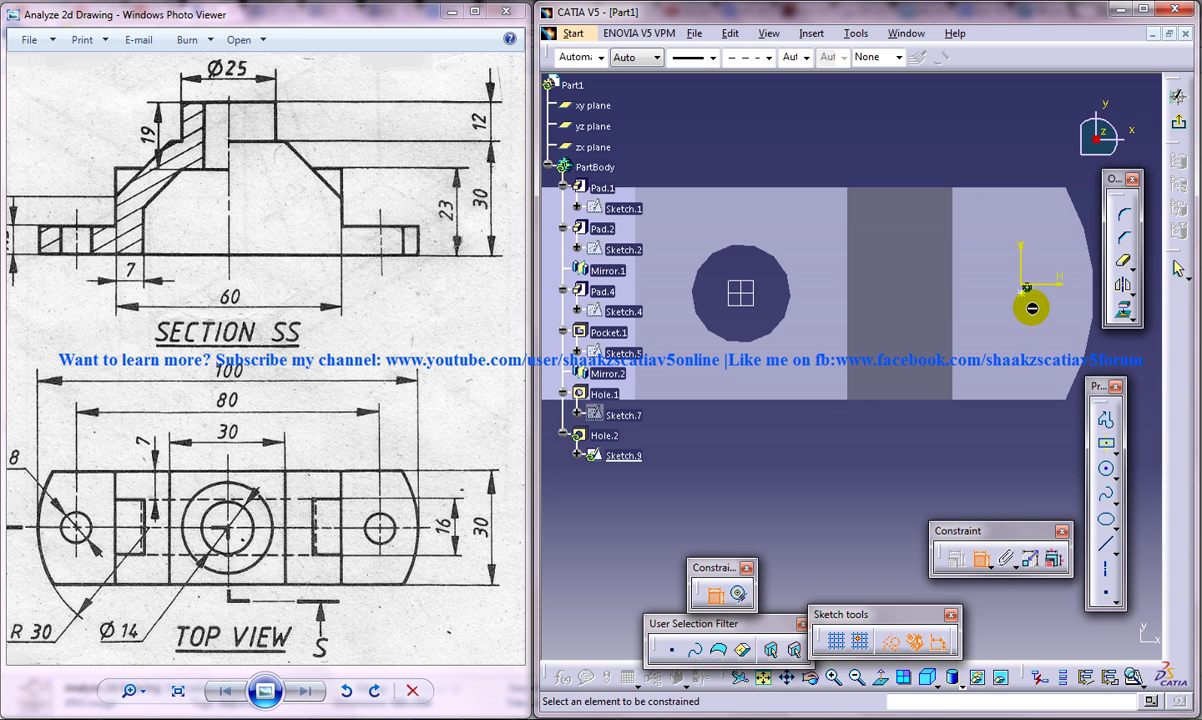
left_click(744, 293)
double_click(789, 164)
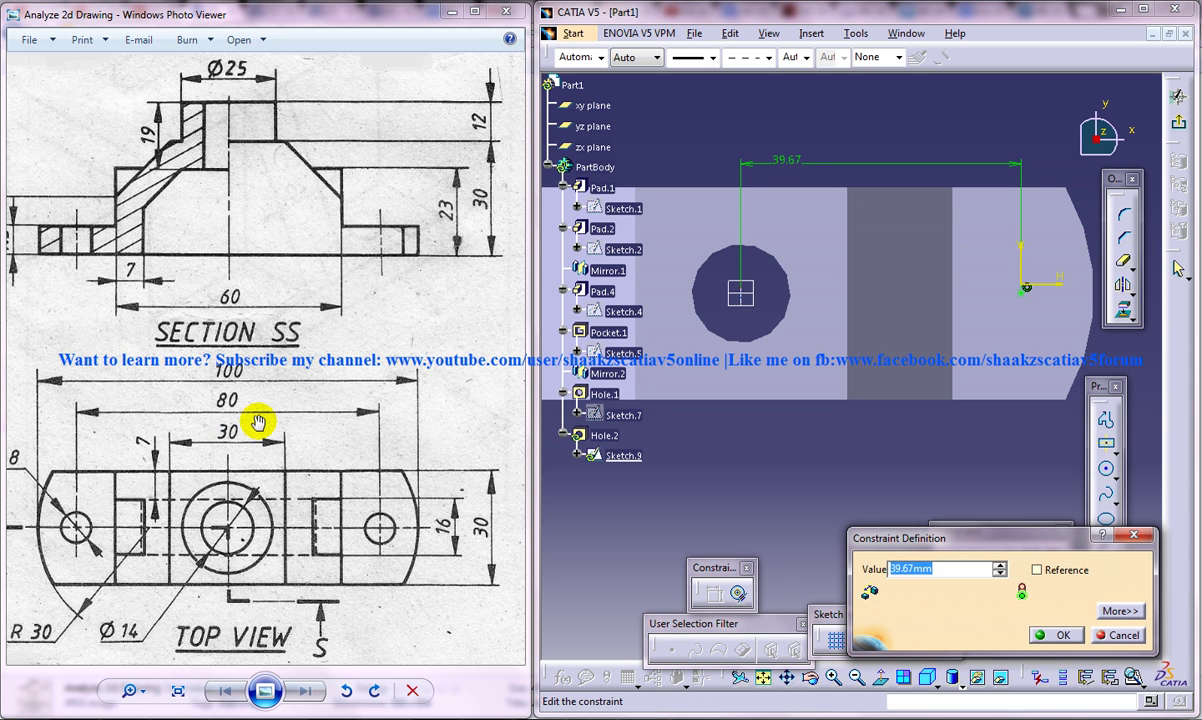
key("Return")
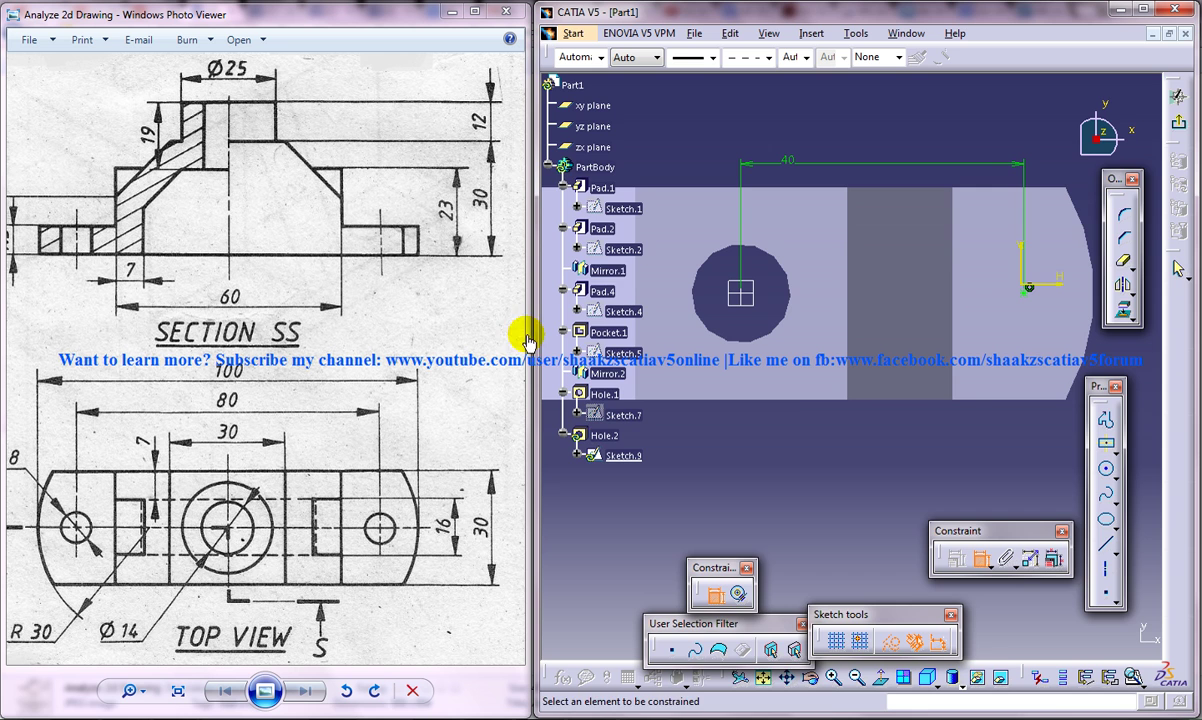
left_click(1178, 96)
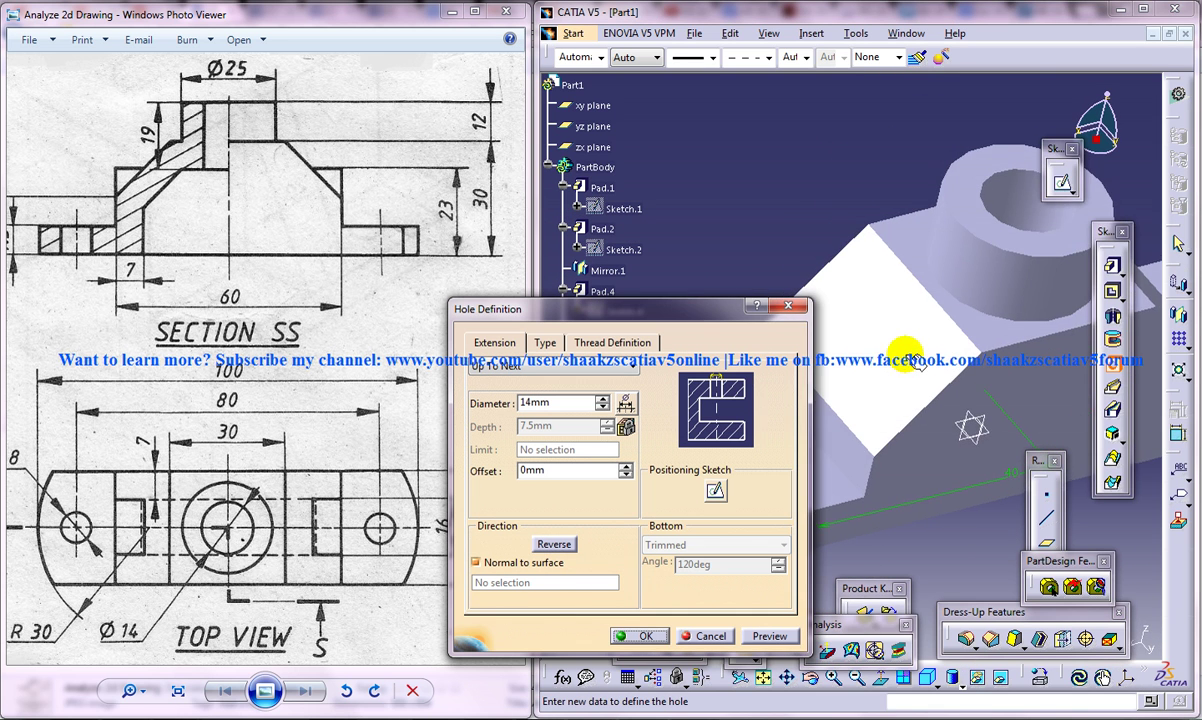
- Set the hole diameter to 8 mm and create Hole.2
middle_click_drag(905, 349, 985, 345)
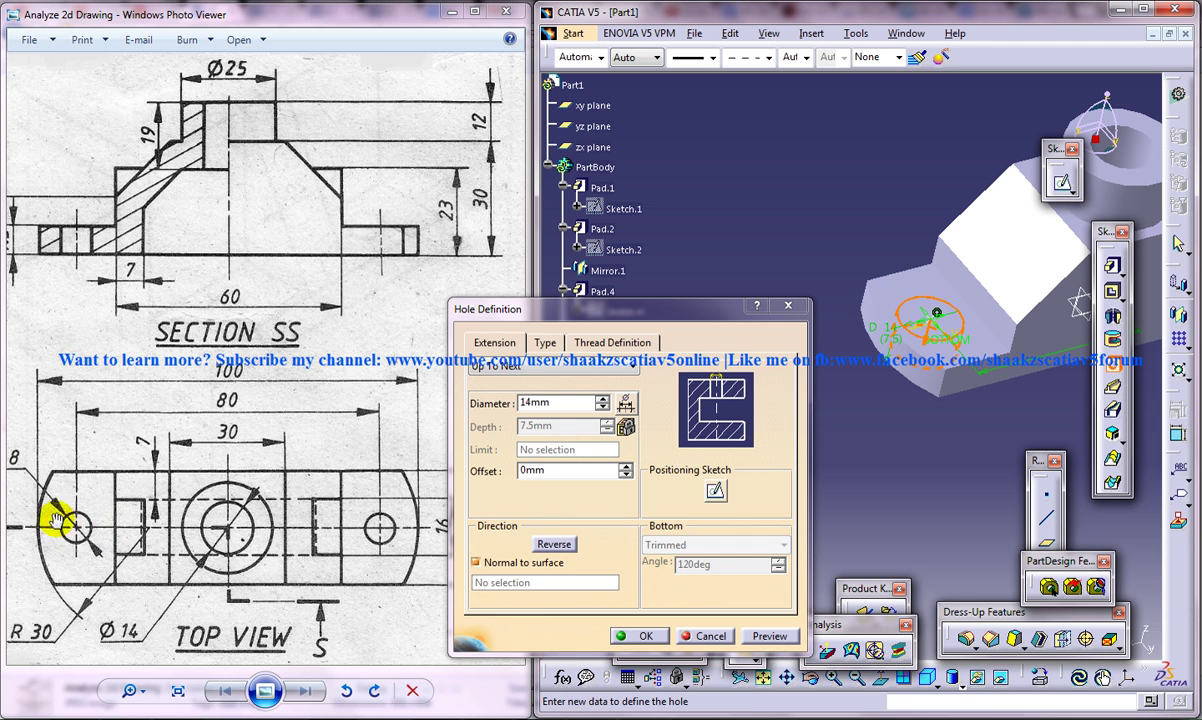
left_click_drag(97, 502, 172, 497)
left_click(597, 302)
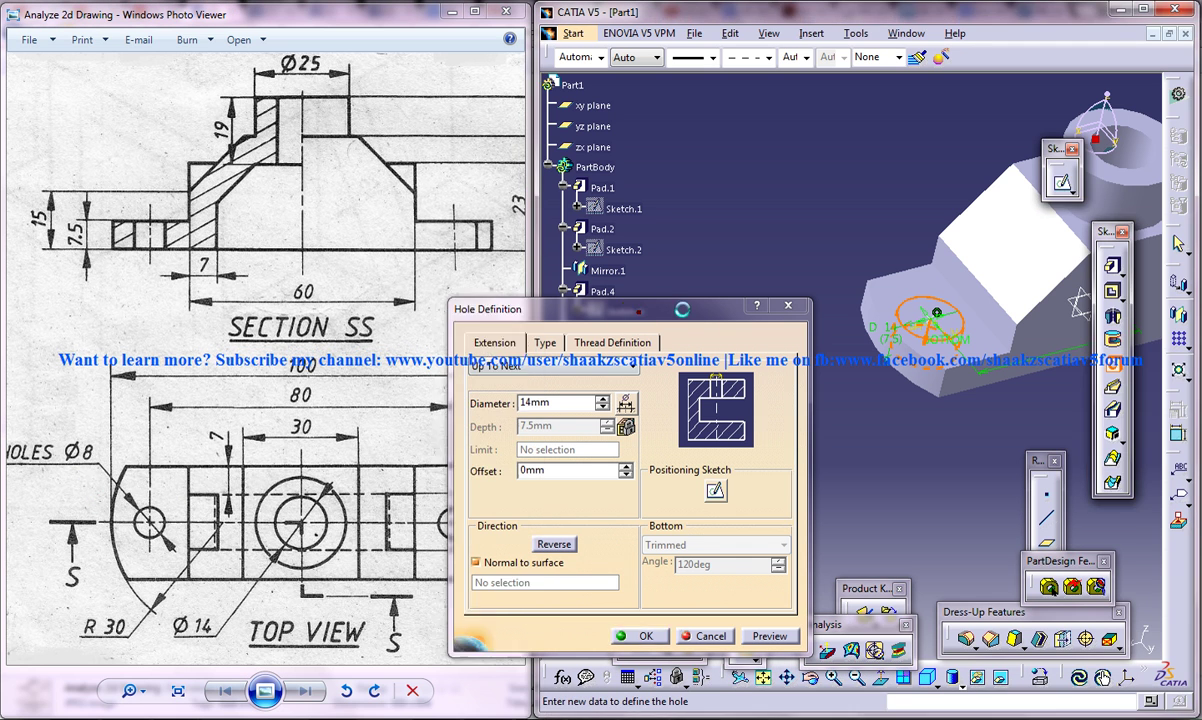
type("8")
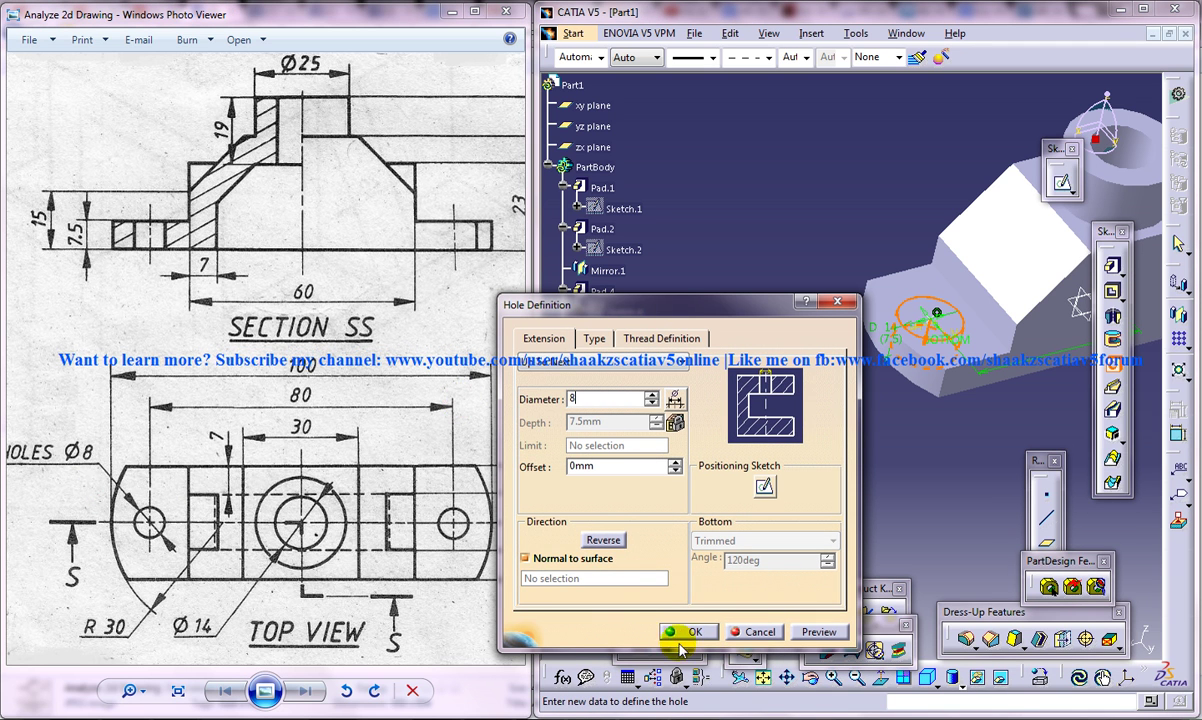
left_click(686, 631)
mouse_move(956, 455)
middle_mouse_down()
mouse_move(815, 460)
mouse_move(790, 437)
middle_mouse_up()
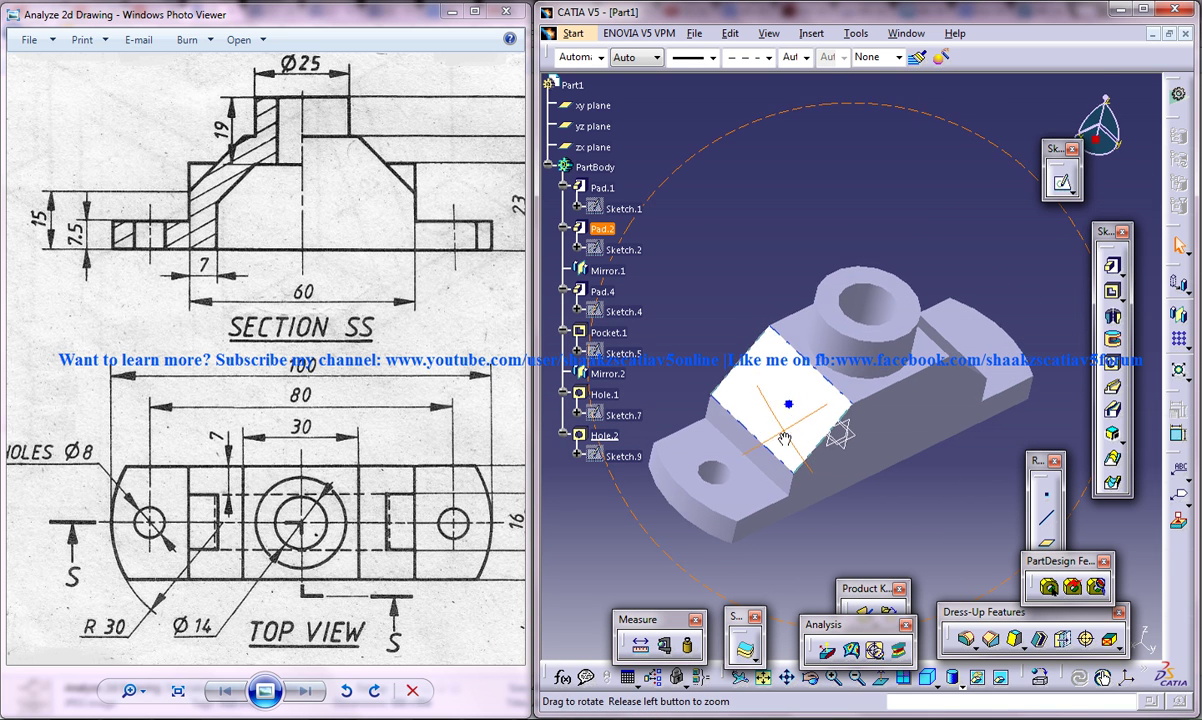